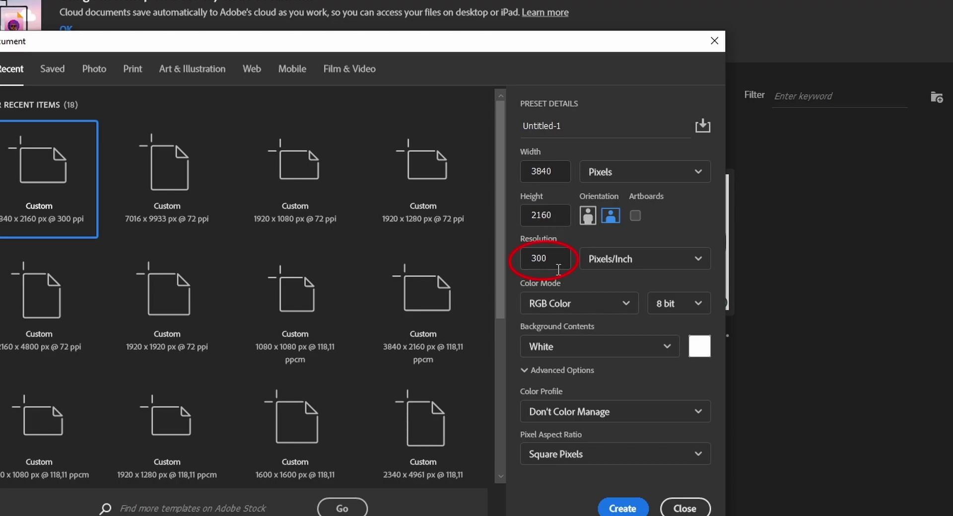
- Create the 3840 × 2160 px document with Background Contents set to Transparent
click(572, 354)
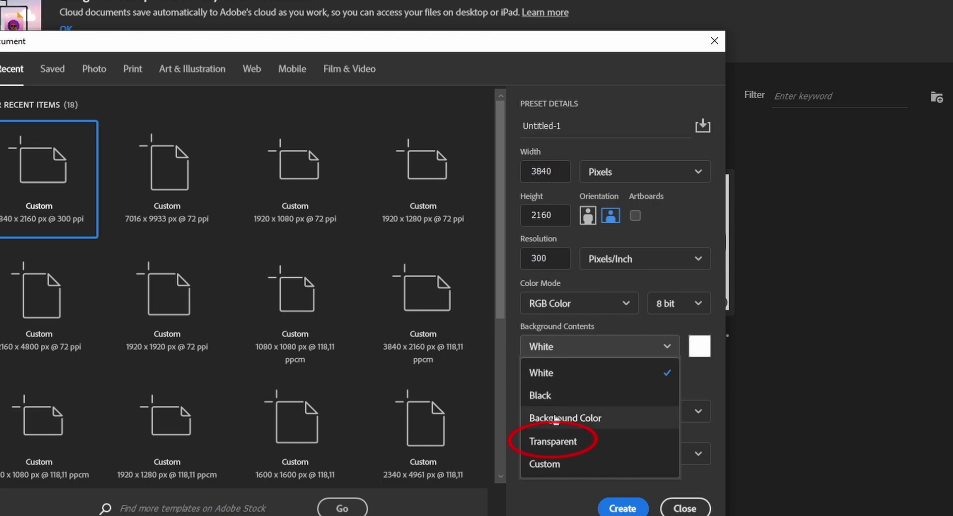
click(558, 443)
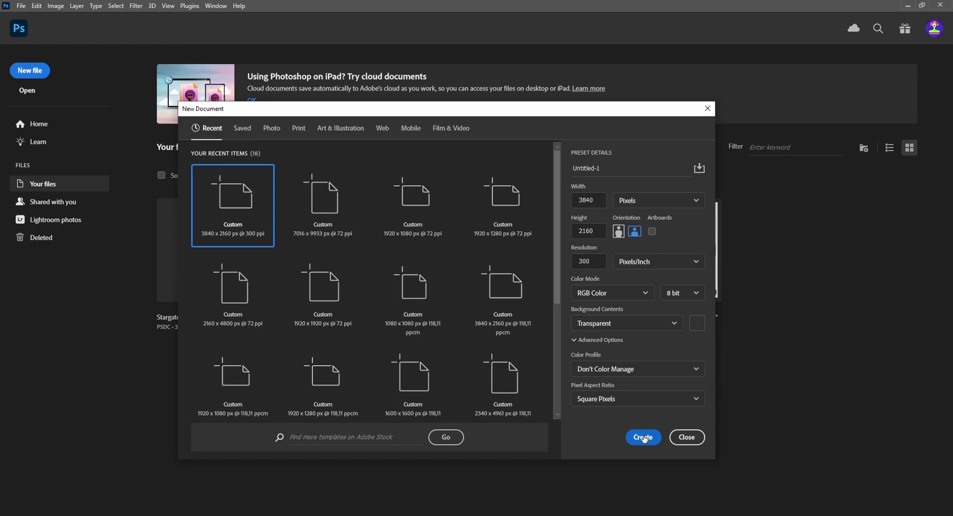
click(643, 437)
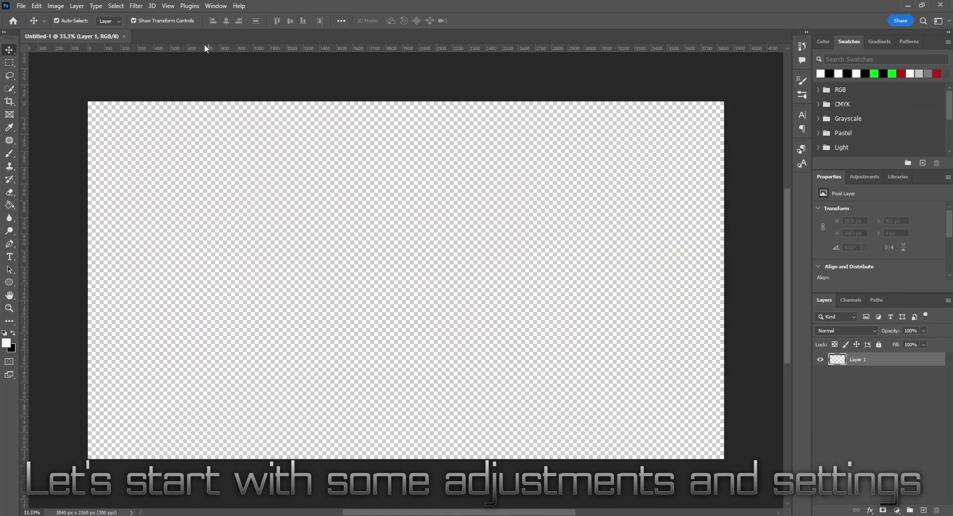
- Add a horizontal guide at 50% and a vertical guide at 50% with New Guide
click(167, 6)
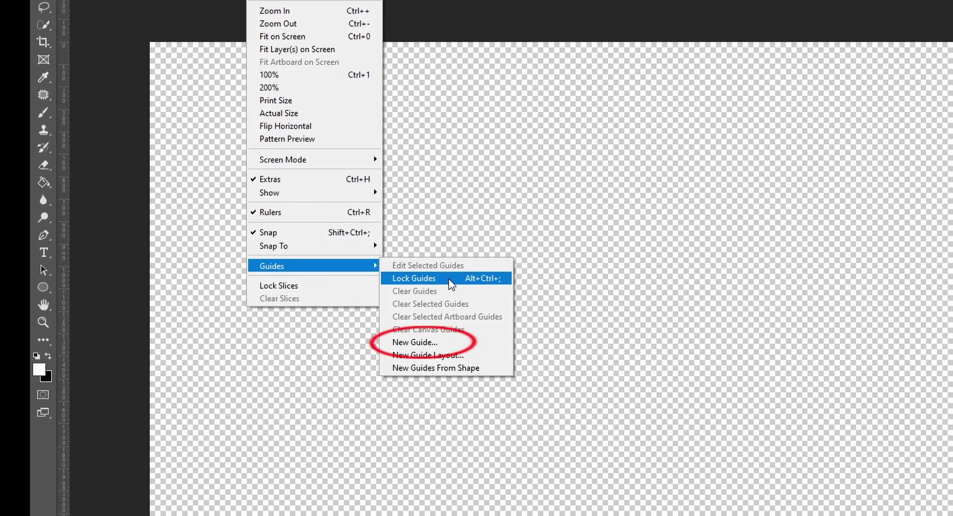
click(466, 345)
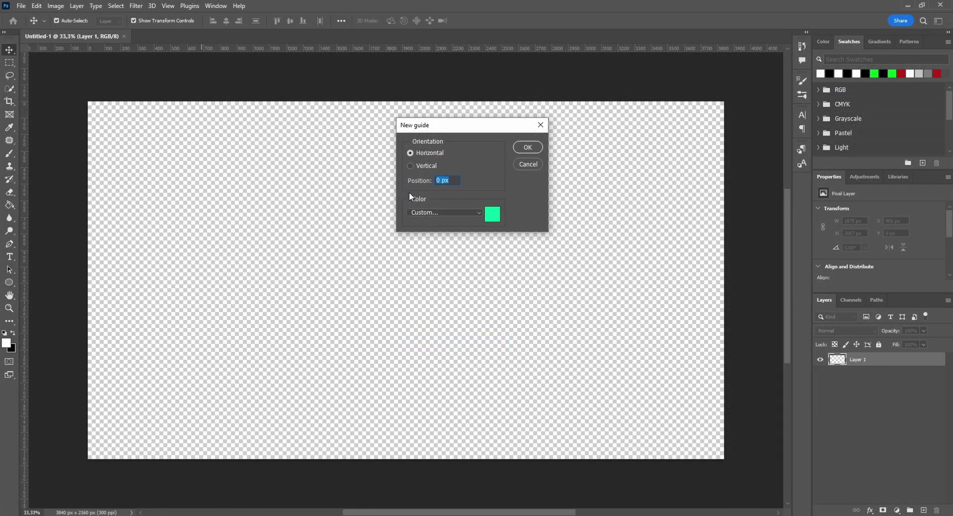
text(50)
click(528, 147)
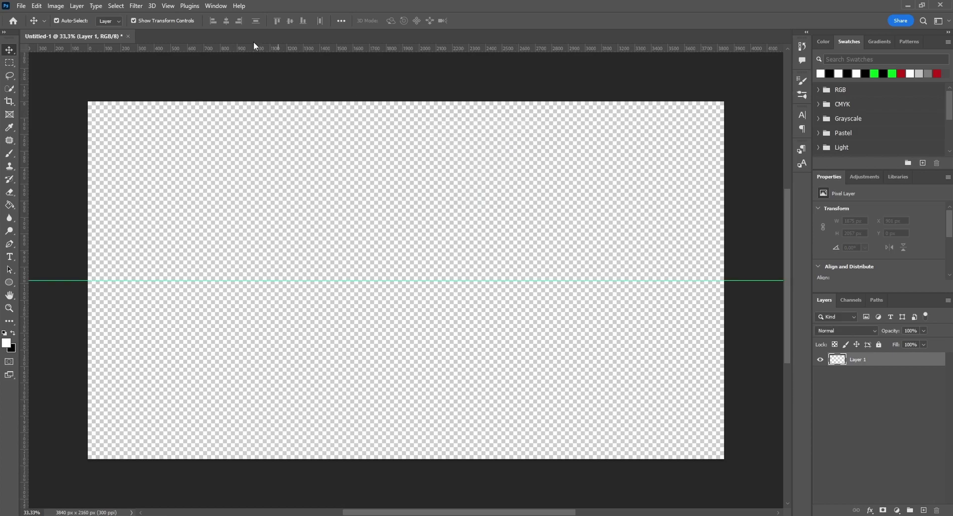
click(163, 9)
mouse_move(186, 267)
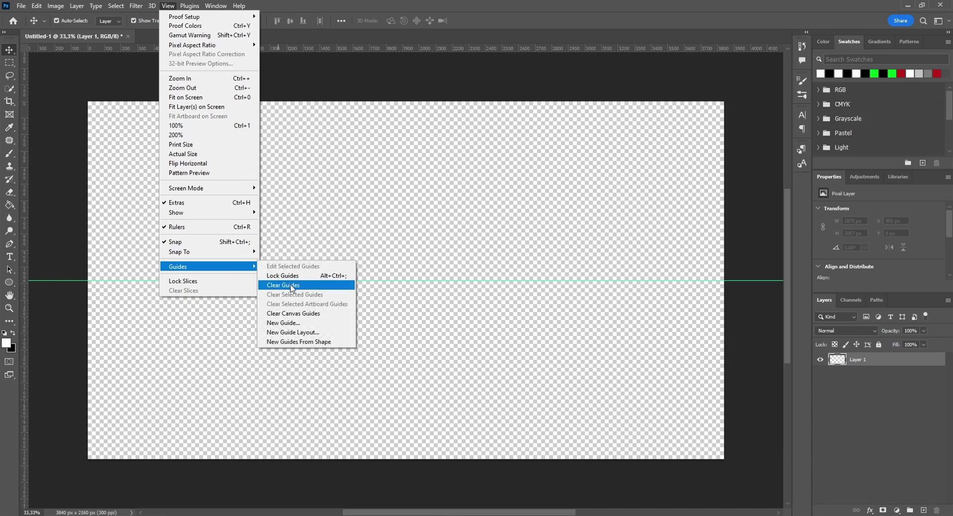
click(299, 323)
text(50)
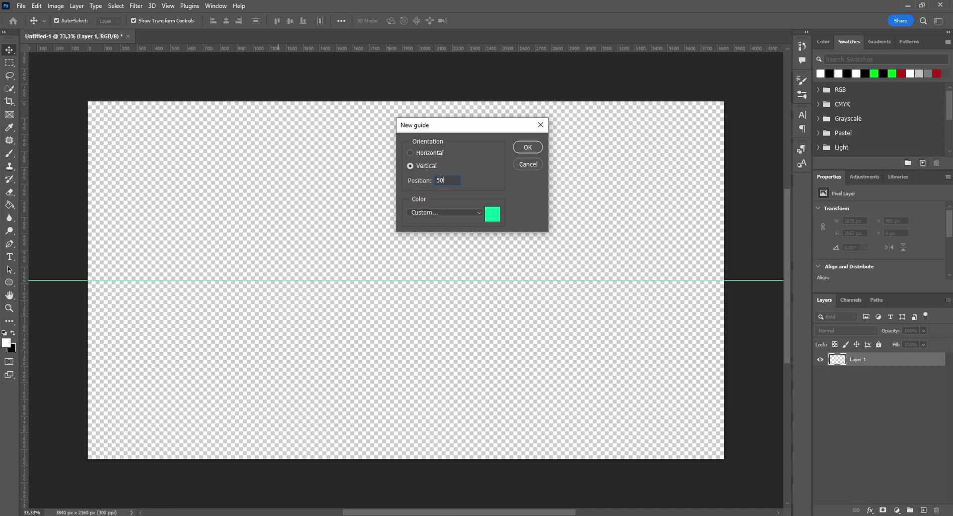
click(527, 148)
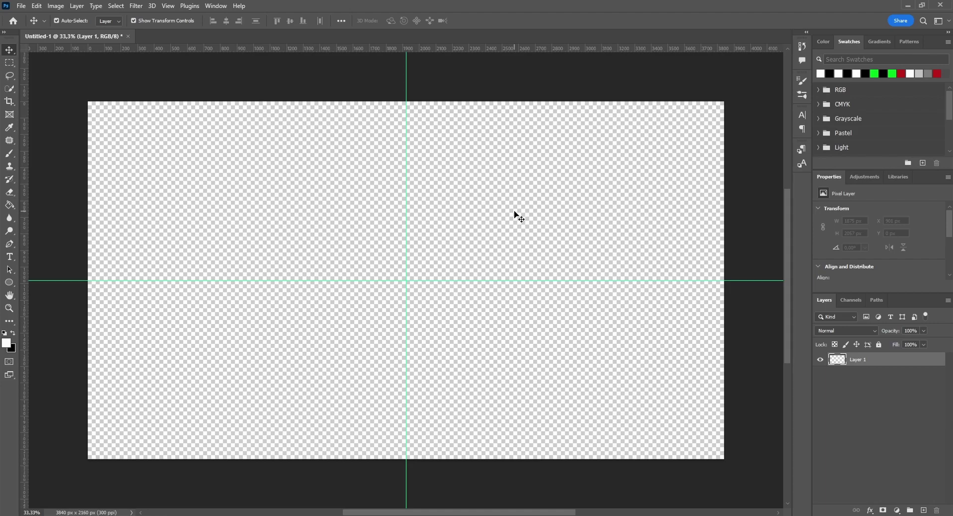
- Confirm the Cursors preferences and reset colours to default black foreground, white background
click(37, 6)
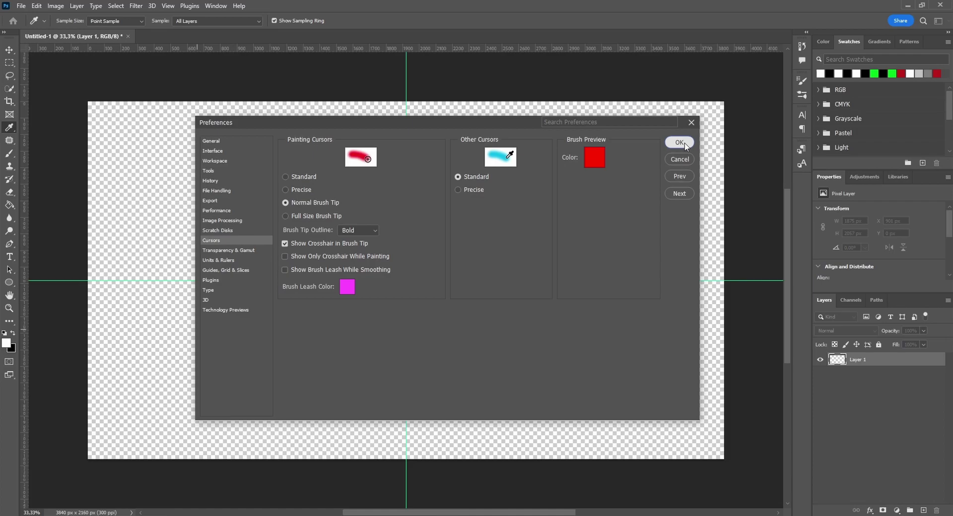
click(679, 143)
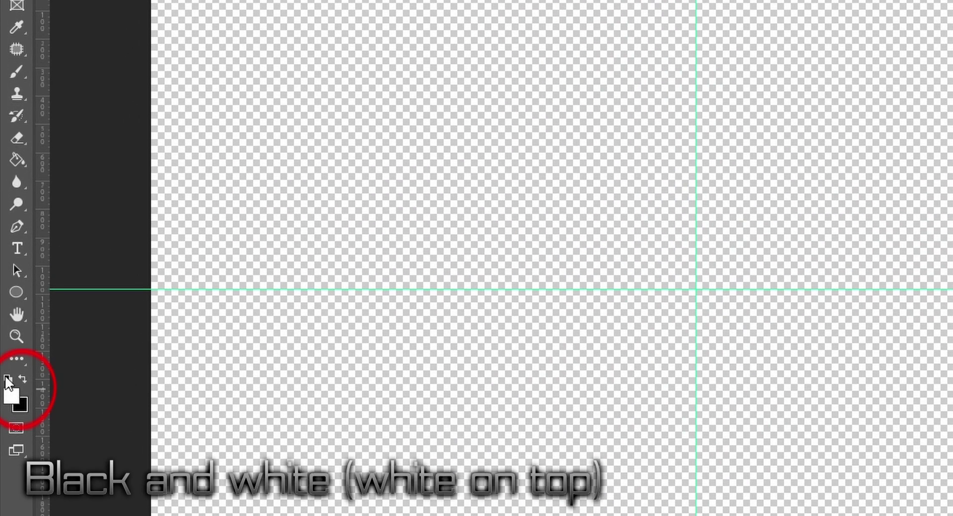
click(10, 377)
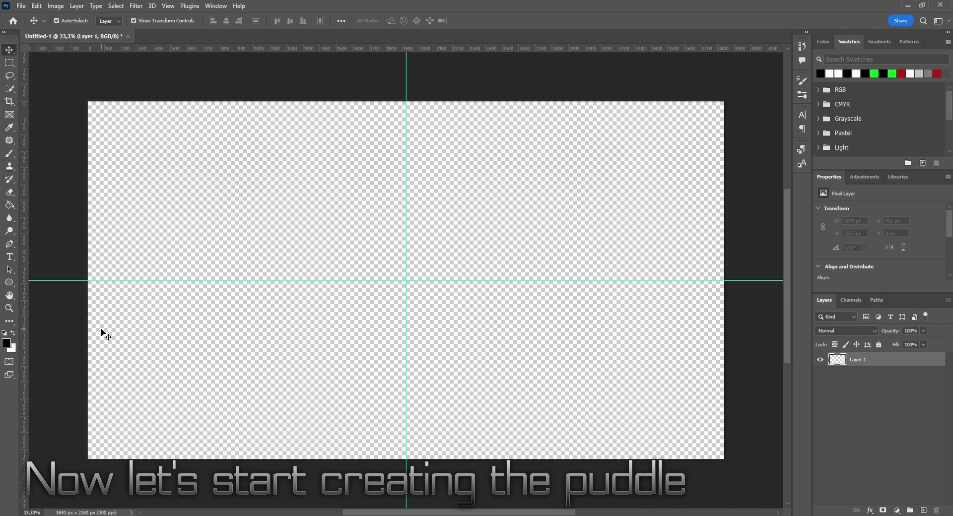
- Fill Layer 1 with solid black and apply Filter > Render > Clouds
key(x)
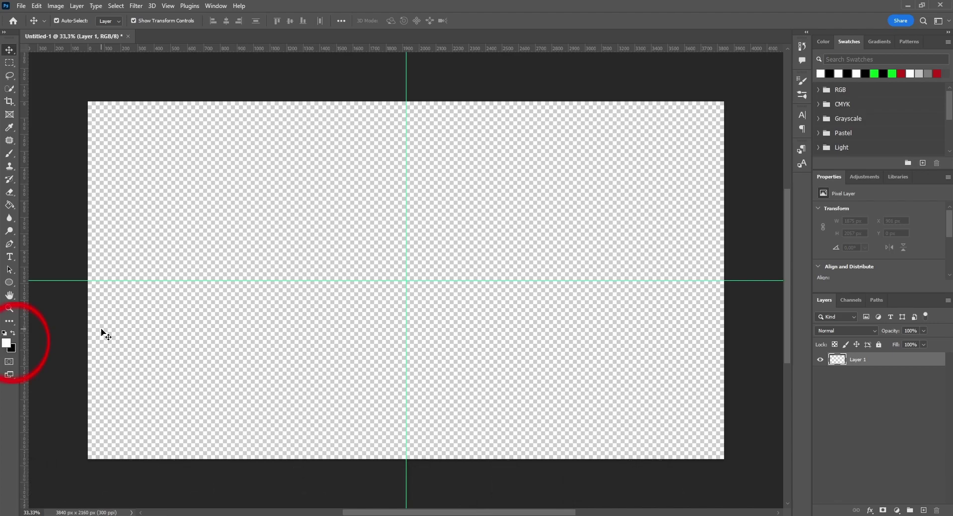
key(ctrl+BackSpace)
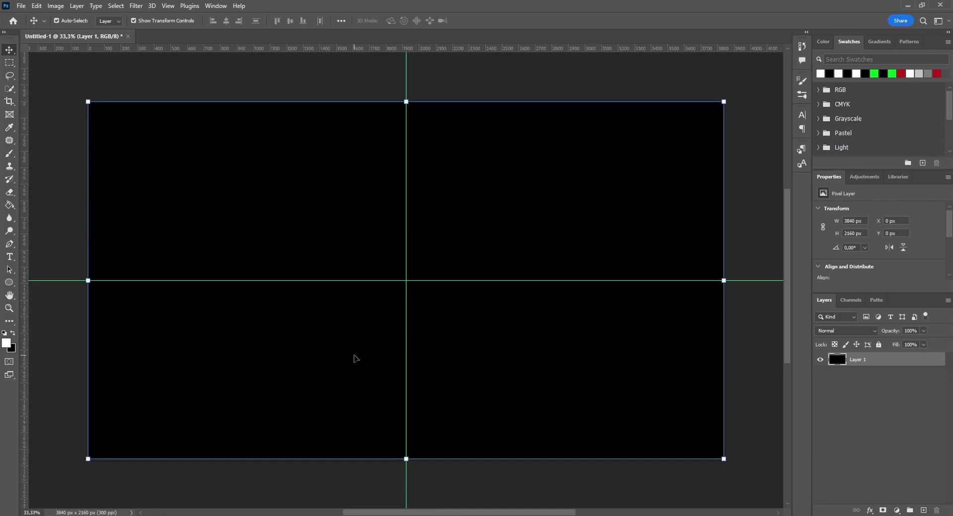
click(137, 6)
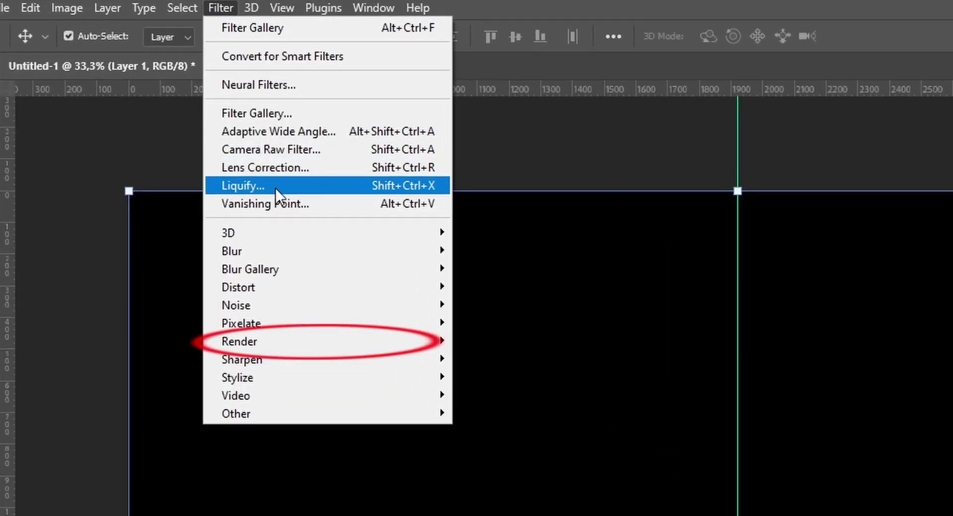
mouse_move(240, 341)
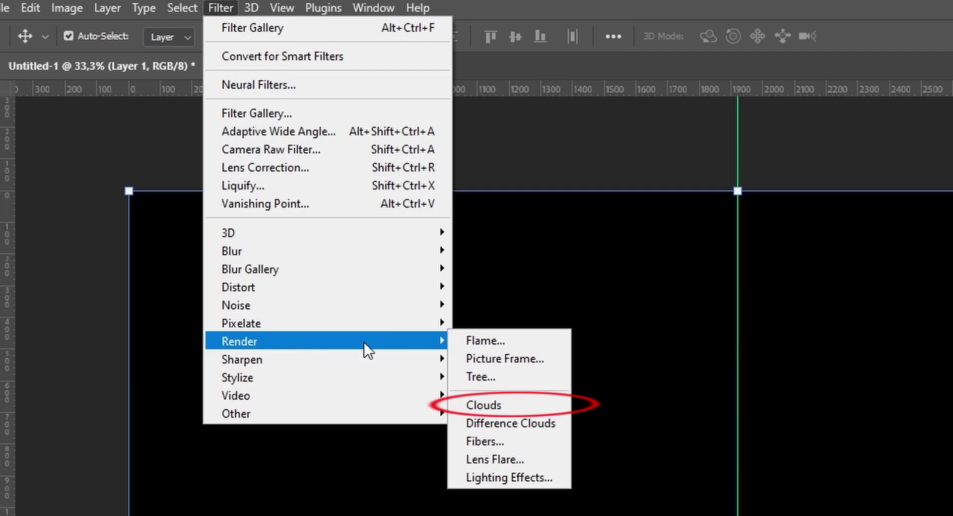
click(506, 403)
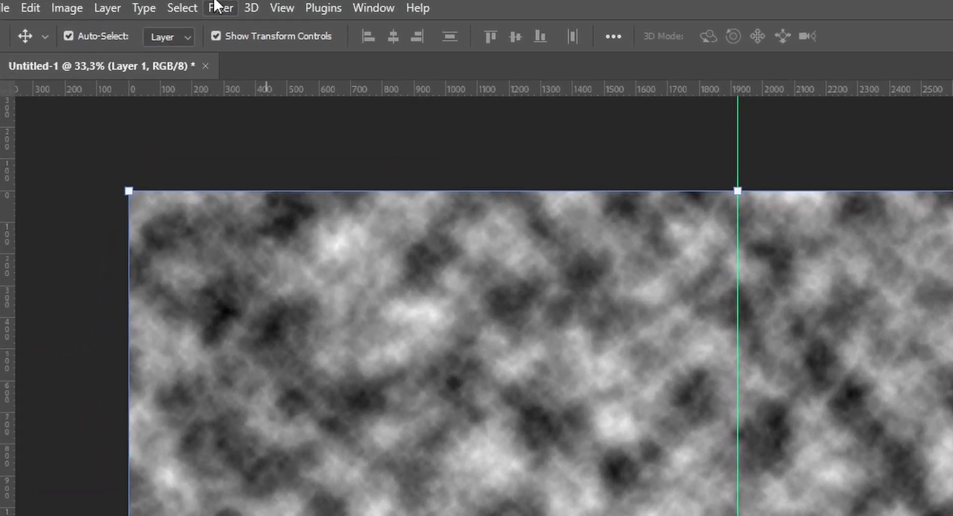
click(135, 6)
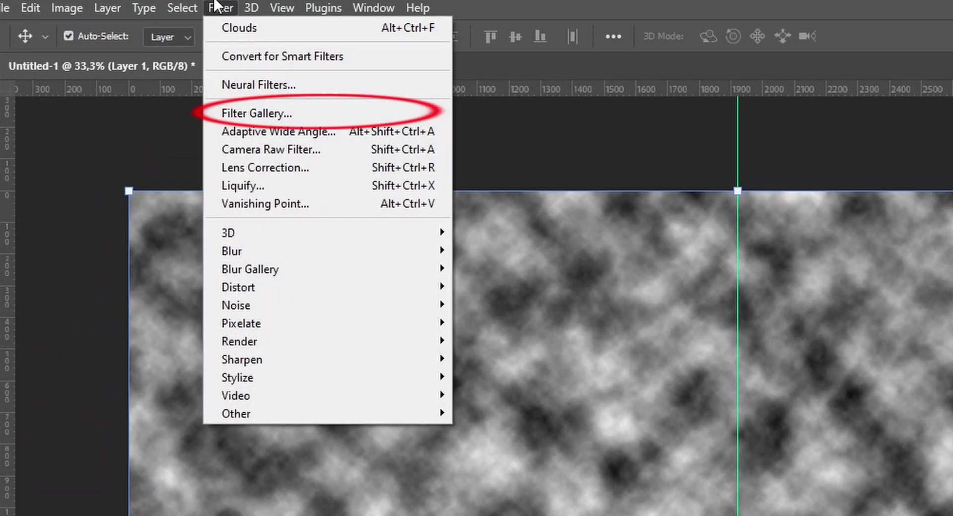
- Apply Sketch > Bas Relief from the Filter Gallery with Detail 13, Smoothness 3, Light Bottom
click(256, 113)
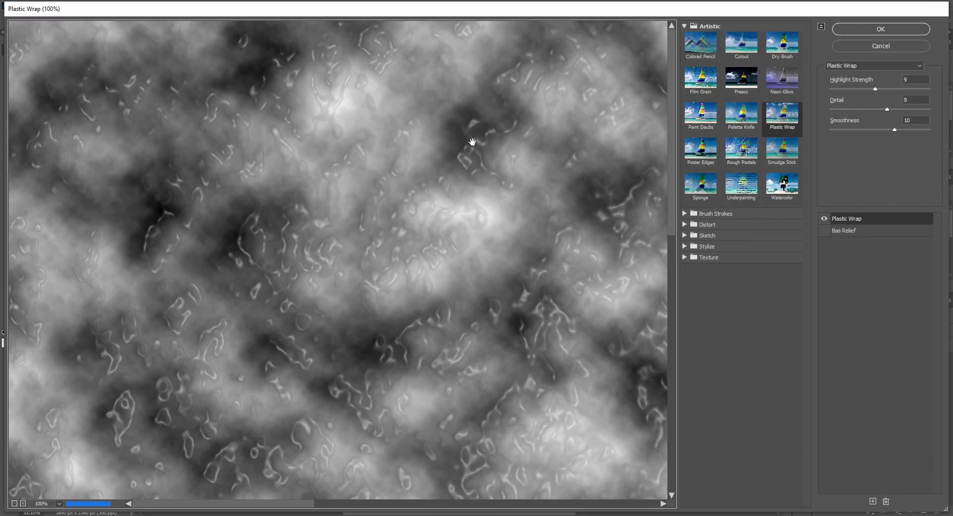
click(709, 235)
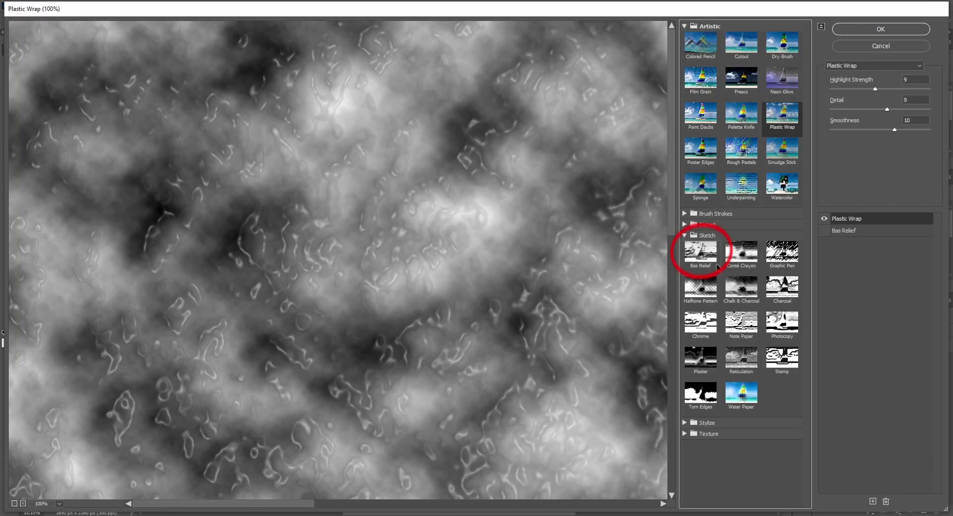
click(715, 264)
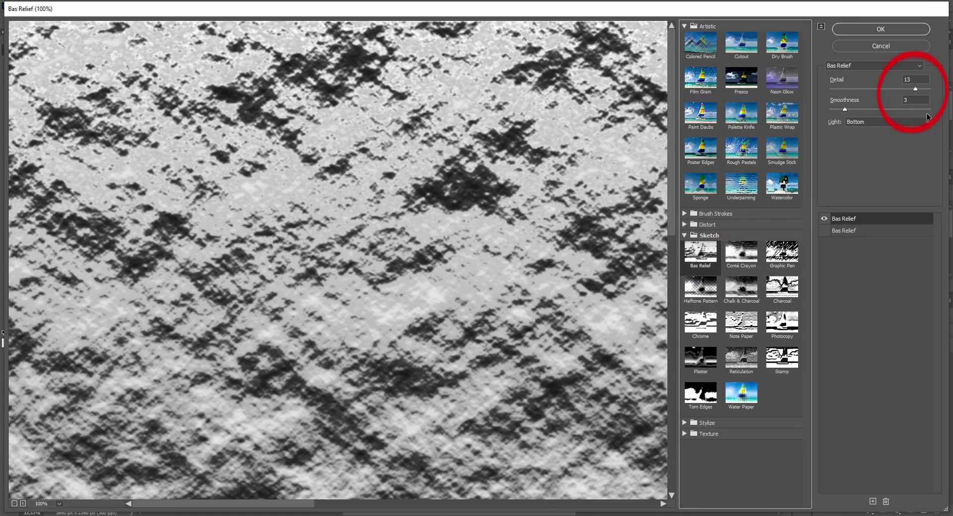
click(894, 30)
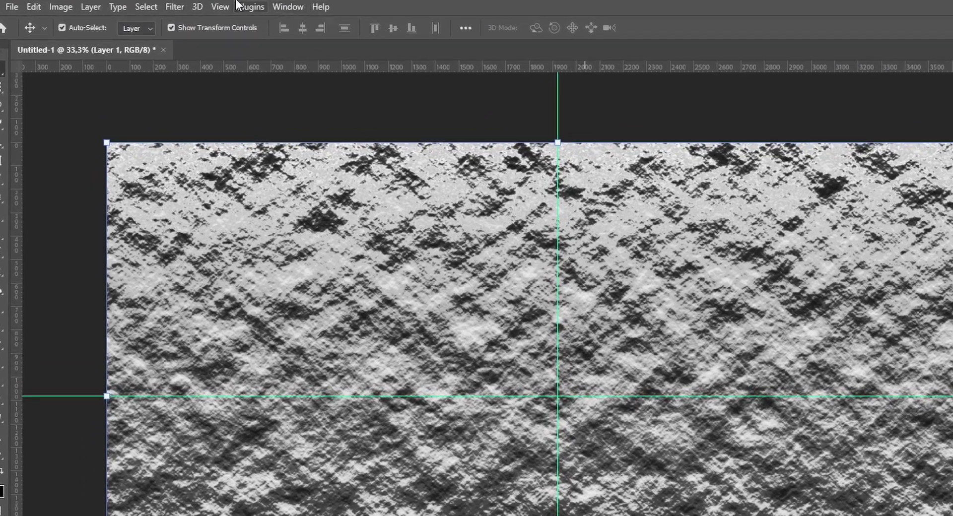
- Apply a 3-pixel Gaussian Blur to the embossed texture
click(129, 5)
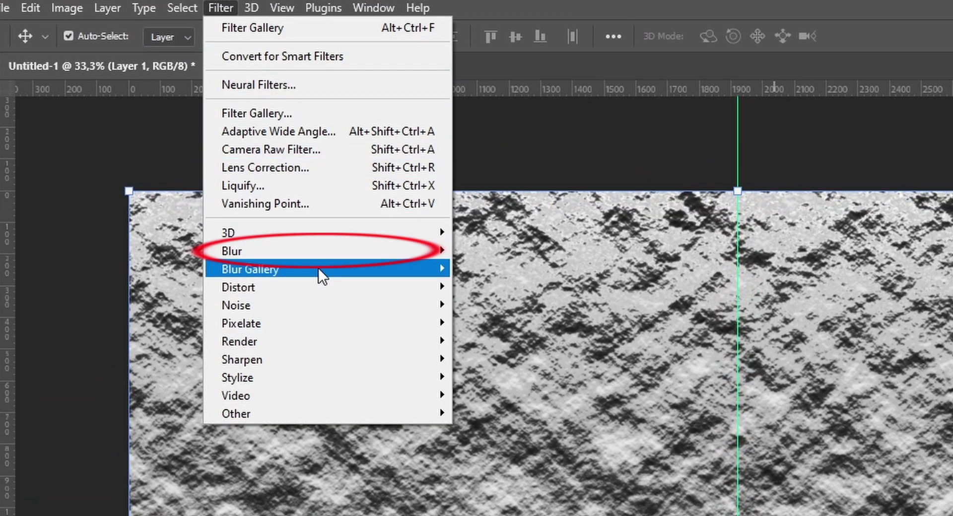
mouse_move(325, 251)
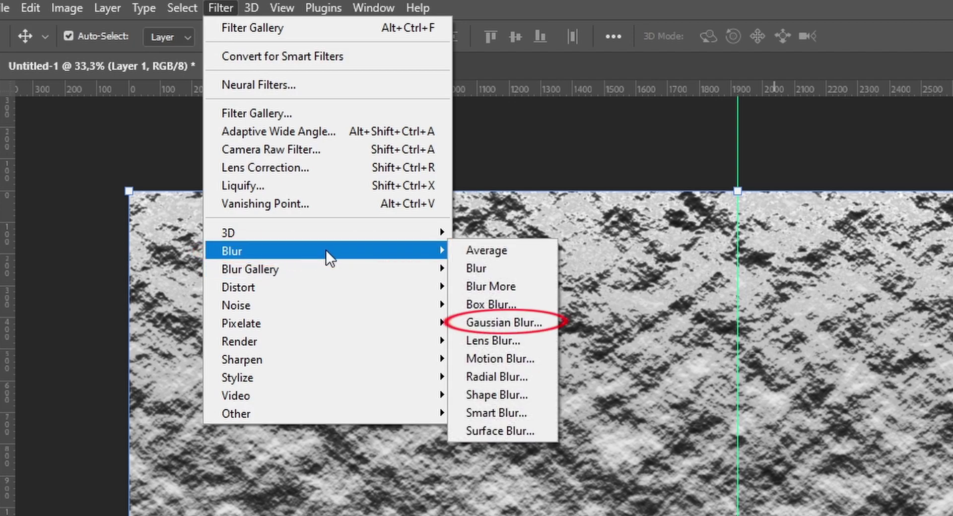
click(499, 324)
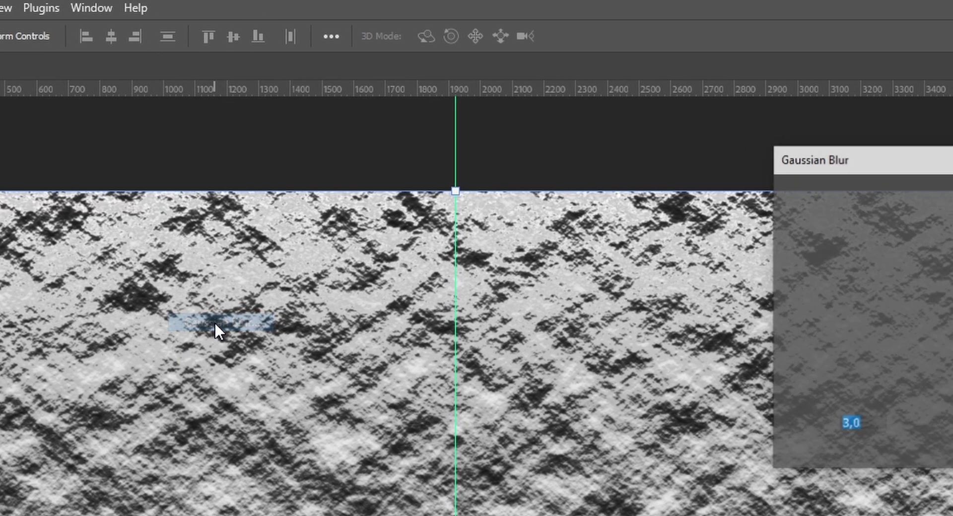
text(3)
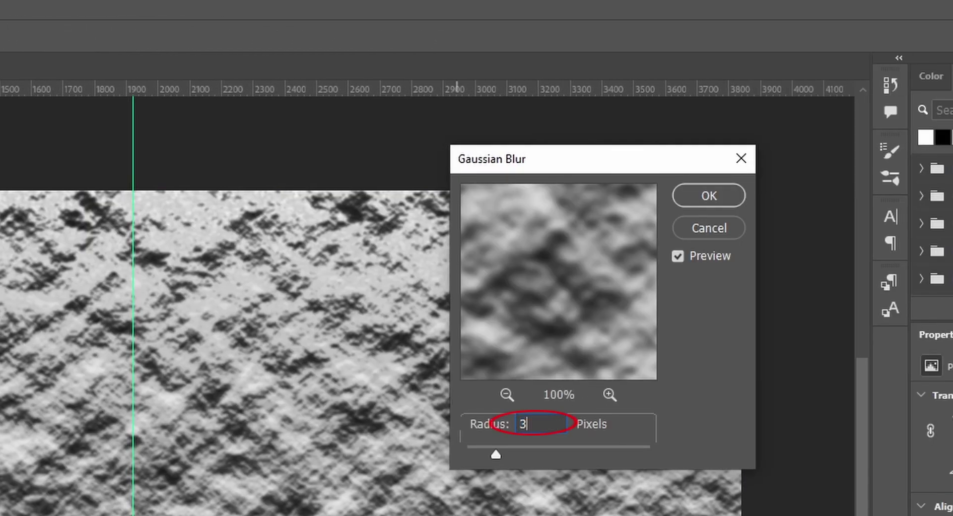
click(710, 198)
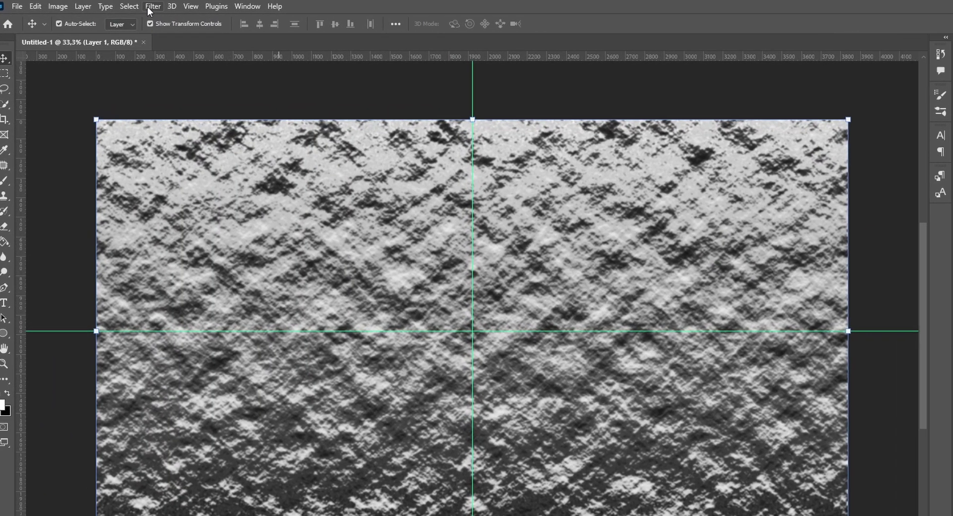
- Apply Lens Blur with Hexagon iris, Radius 15, Rotation 41, Brightness 31
click(135, 6)
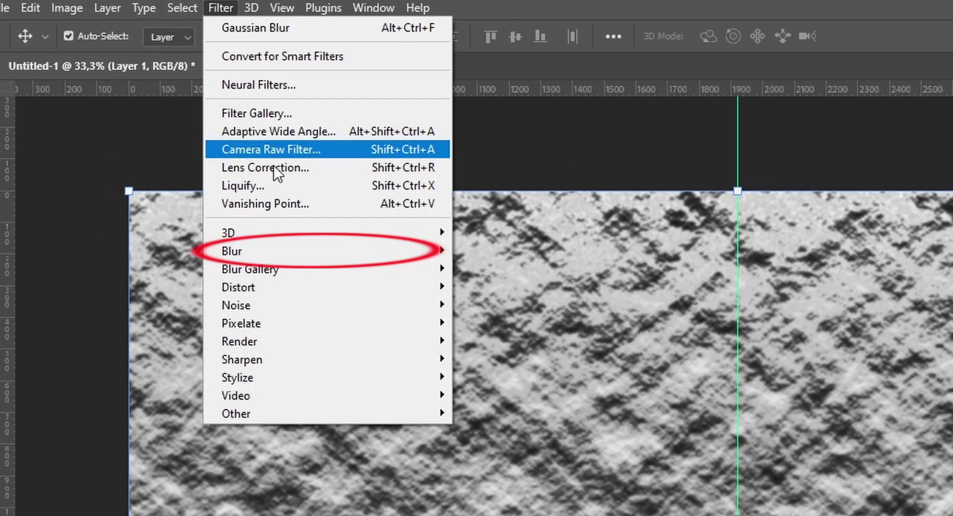
mouse_move(232, 251)
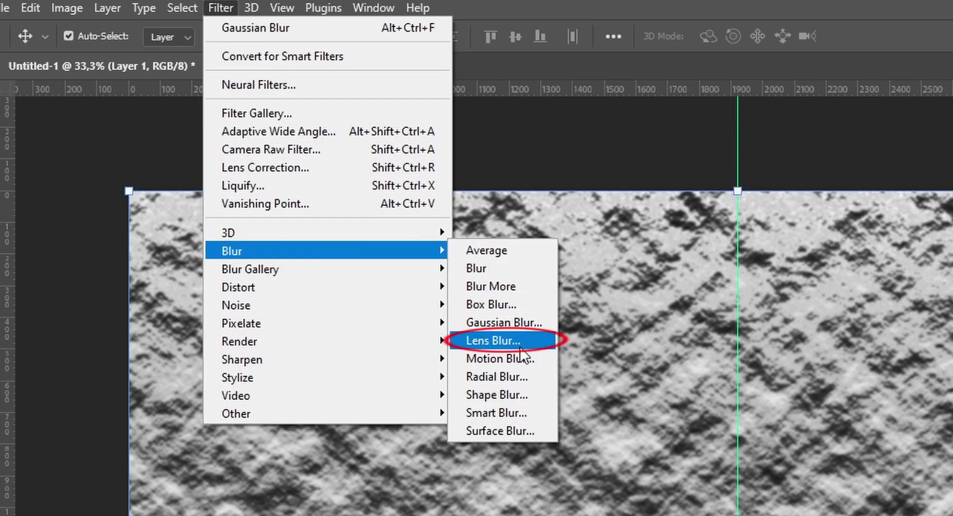
click(496, 340)
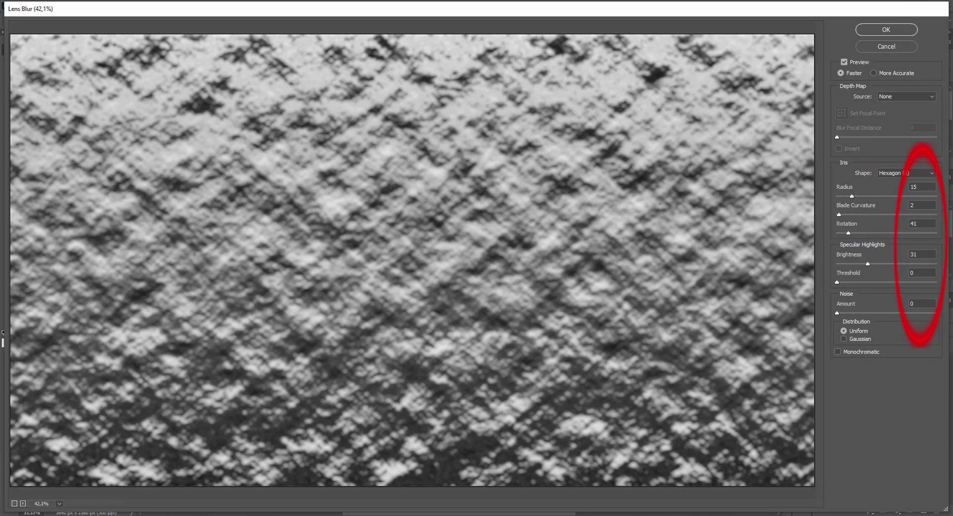
click(877, 30)
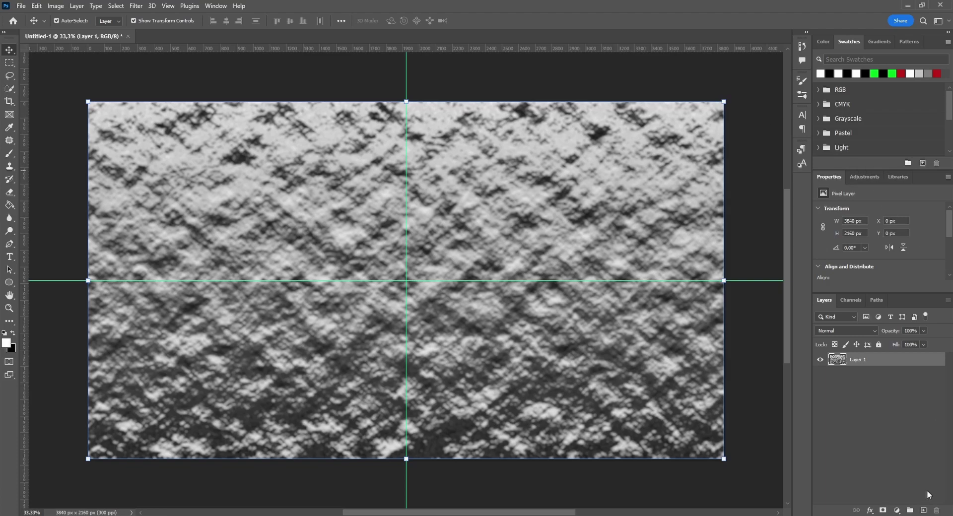
- Add Layer 2, fill it with black, and render grey clouds across it
click(923, 510)
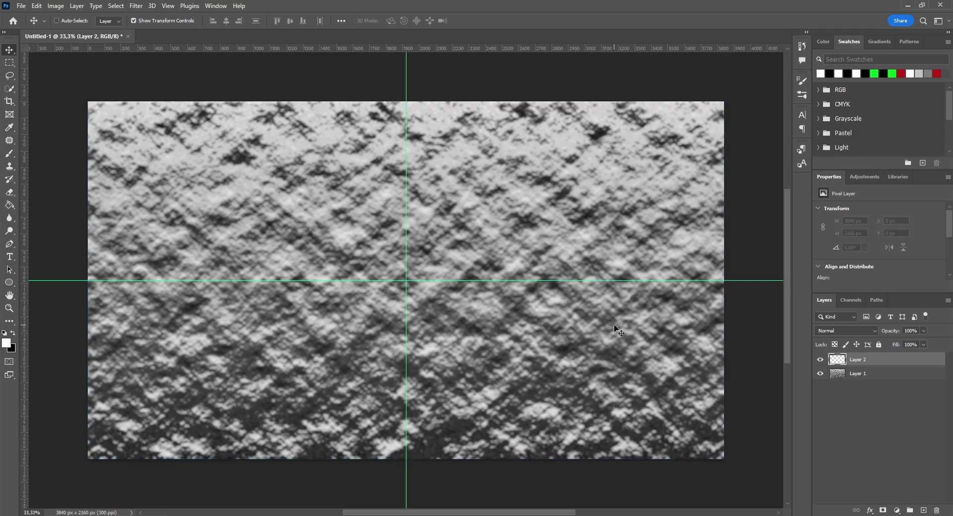
key(ctrl+BackSpace)
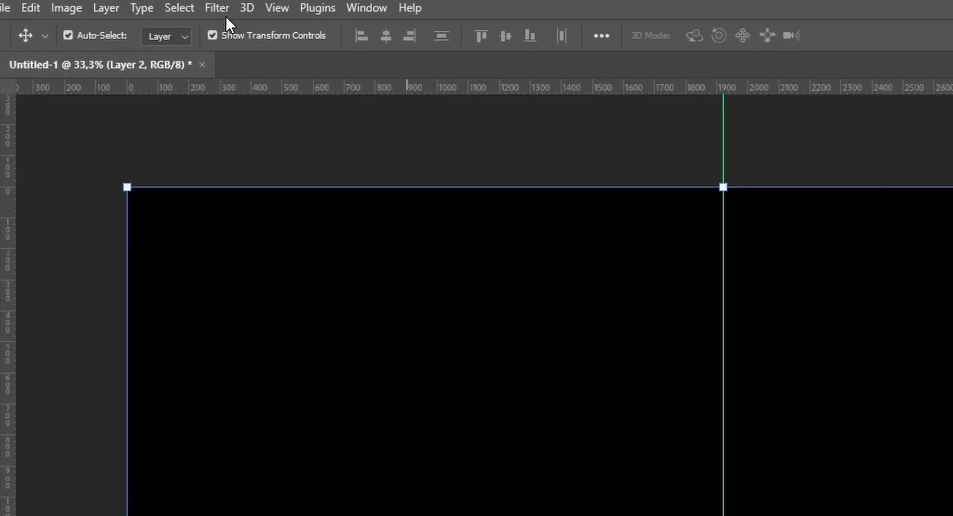
click(225, 7)
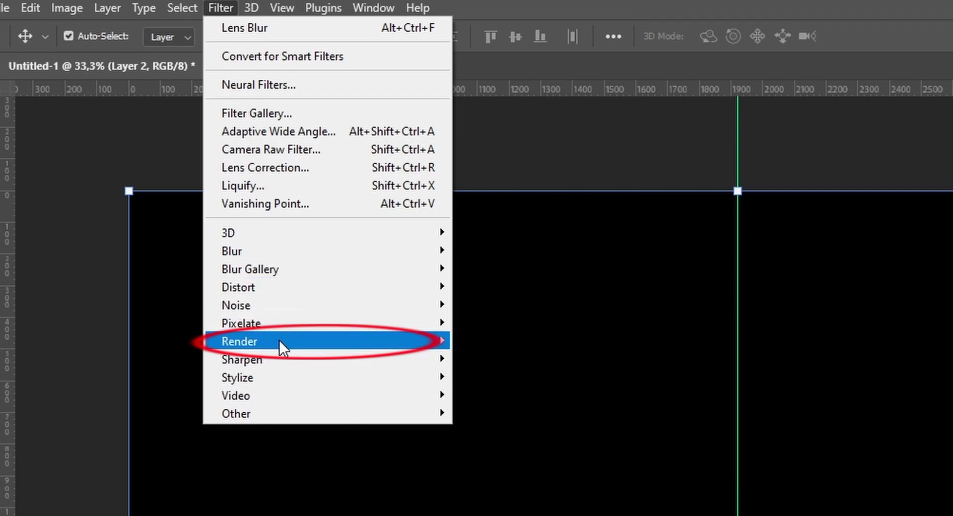
mouse_move(239, 341)
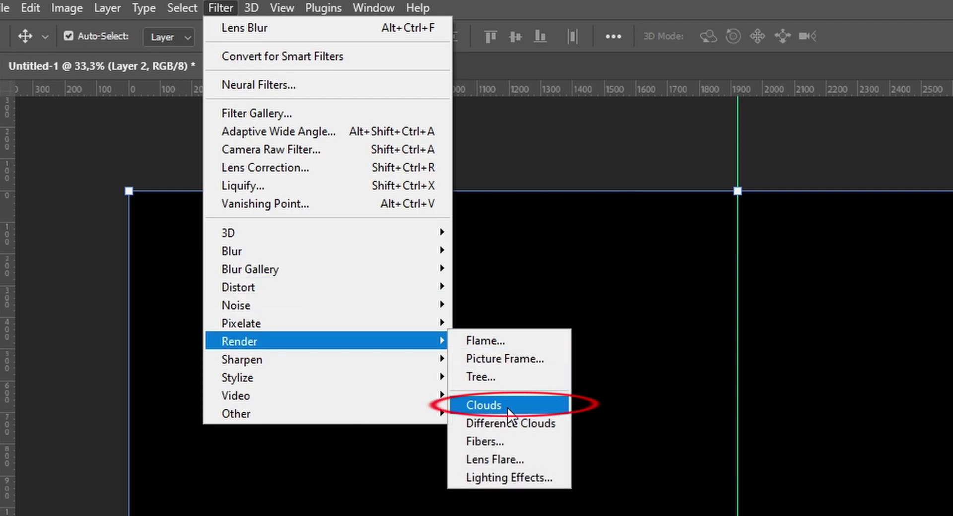
click(506, 406)
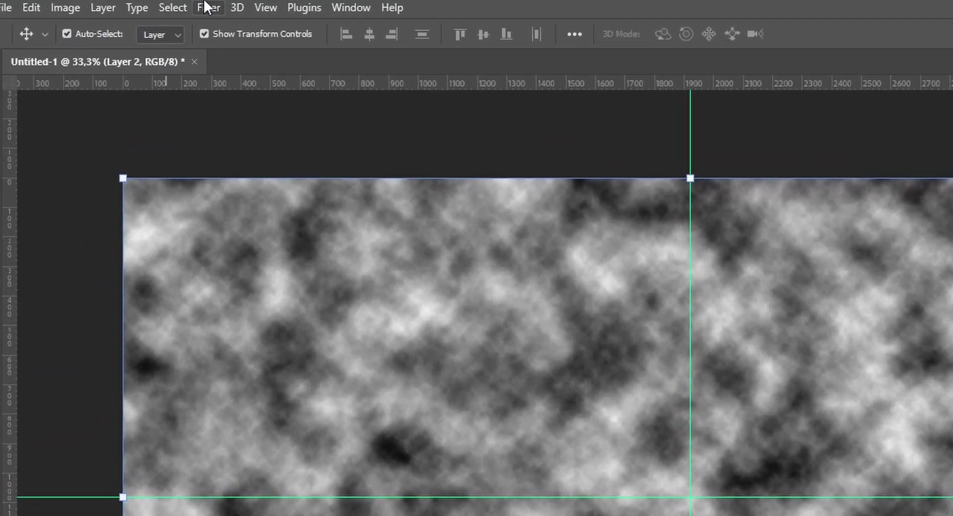
click(135, 6)
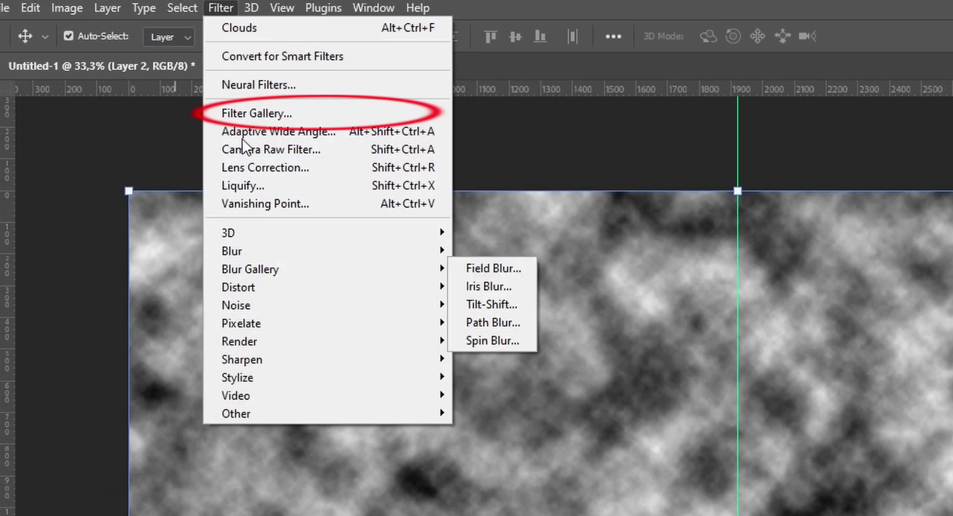
- Apply Artistic > Plastic Wrap to the clouds and set the layer opacity to 70%
click(314, 117)
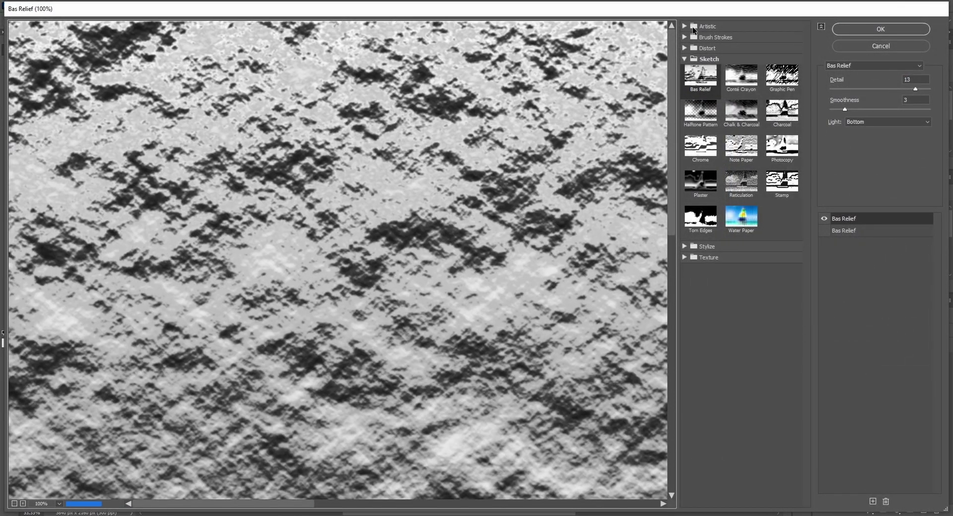
click(714, 27)
click(782, 113)
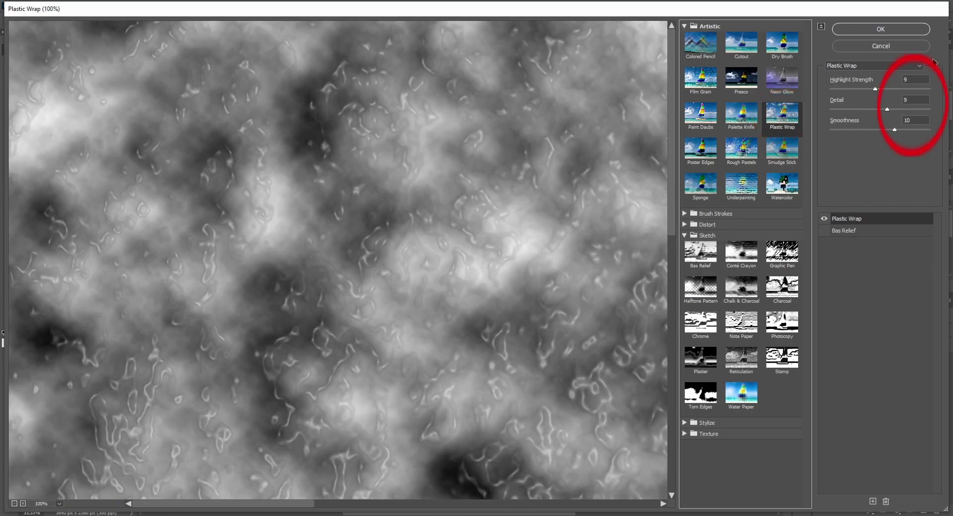
click(914, 30)
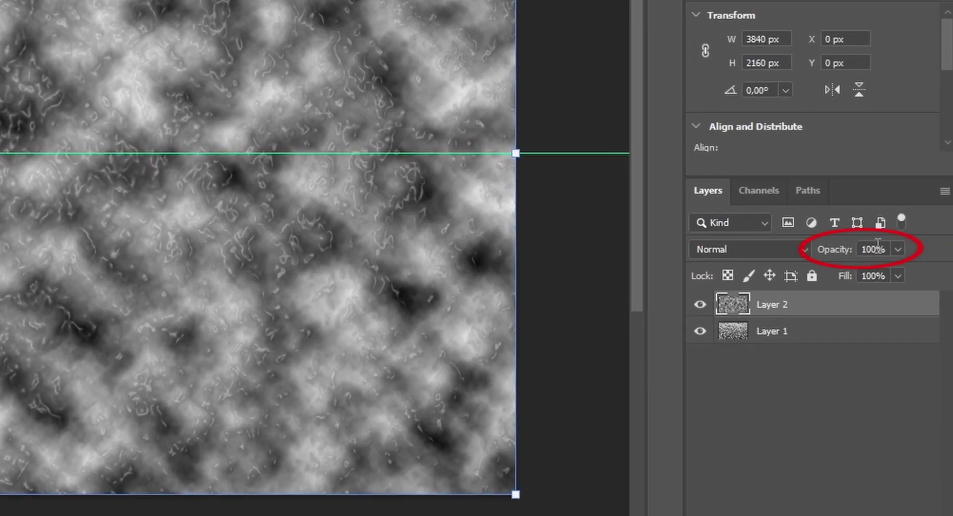
click(878, 248)
text(70)
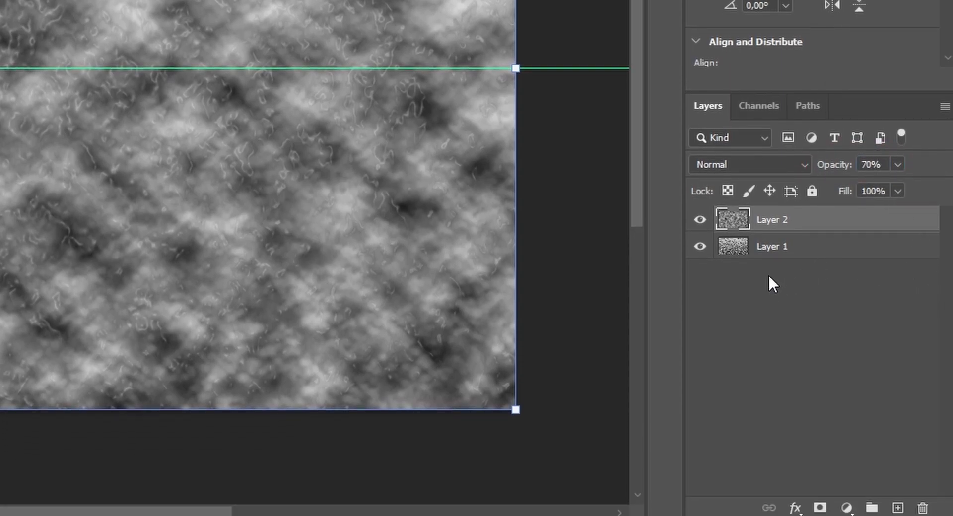
- Group Layer 1 and Layer 2, then place the 1st_Prot_ON2 Stargate ring image
shift+click(780, 247)
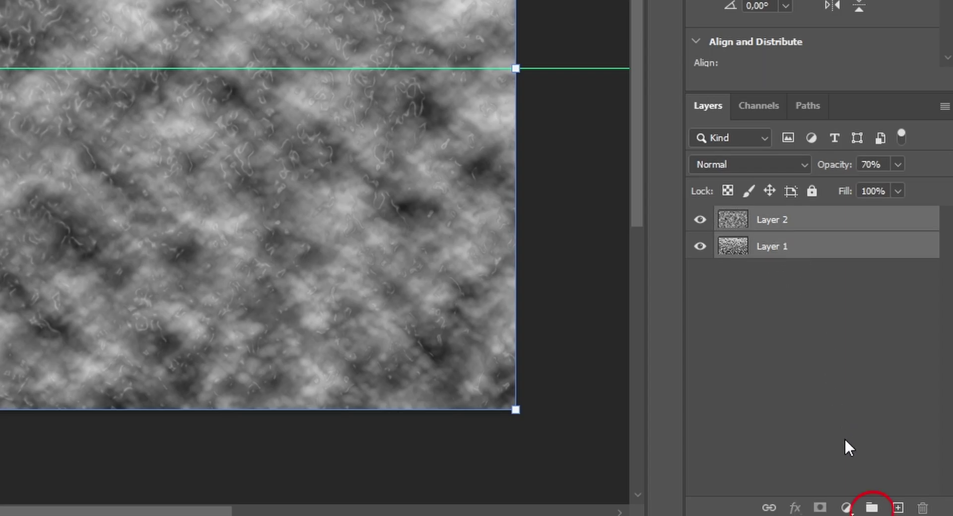
click(872, 507)
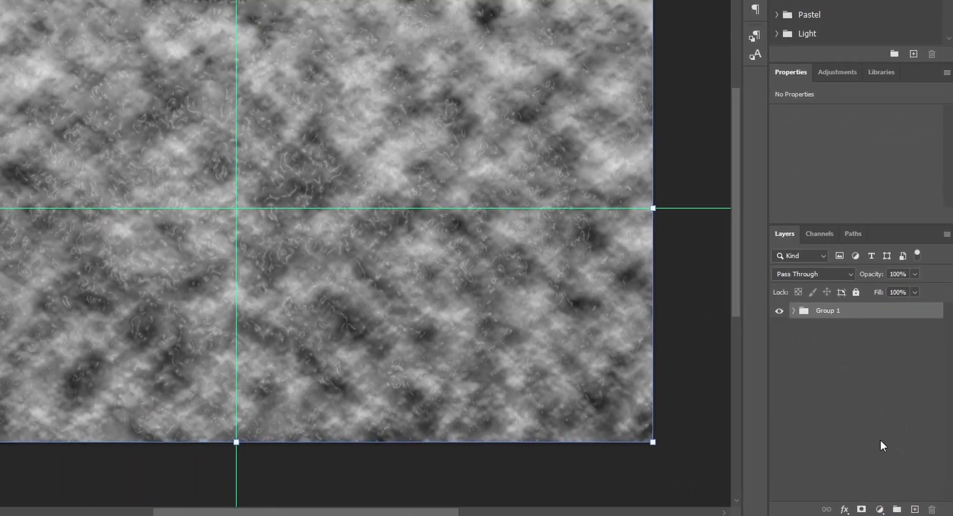
click(924, 511)
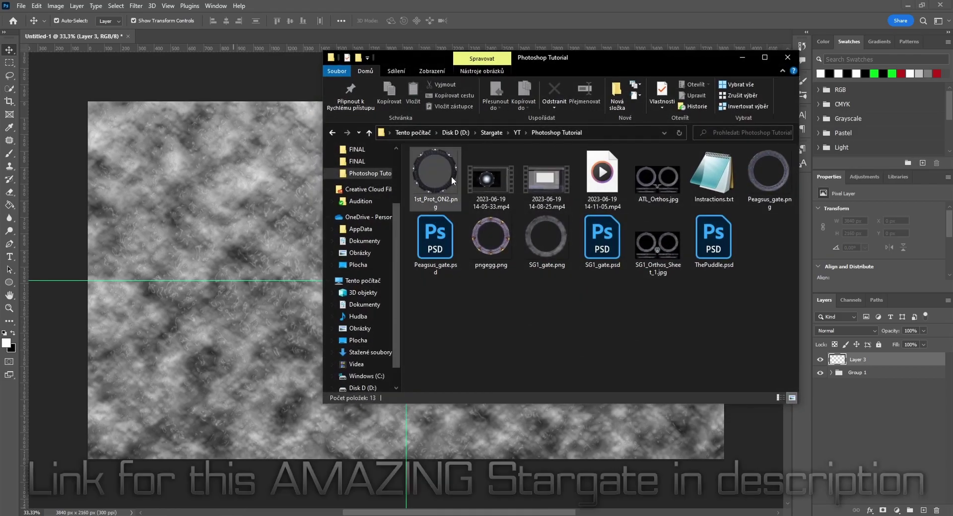
drag(434, 174, 231, 211)
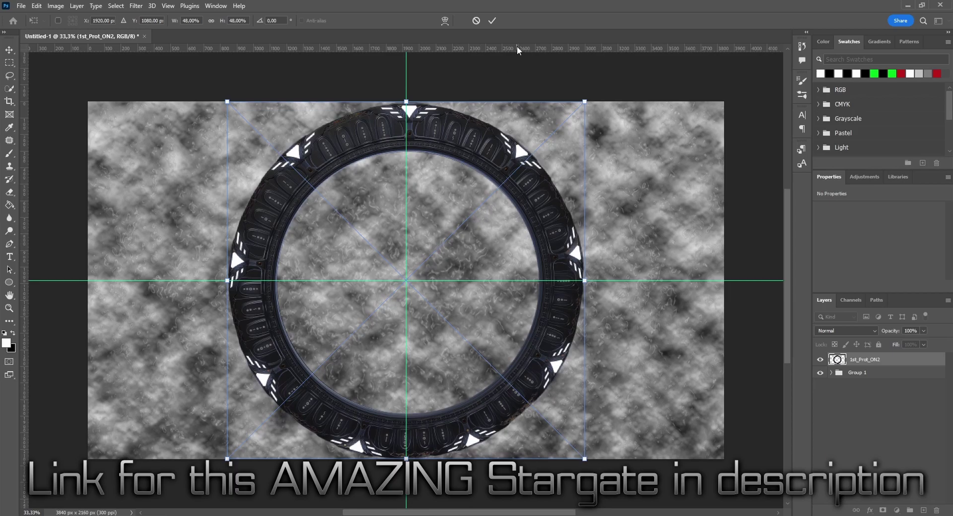
- Commit the ring placement and add an empty Layer 3 beneath the 1st_Prot_ON2 layer
click(491, 19)
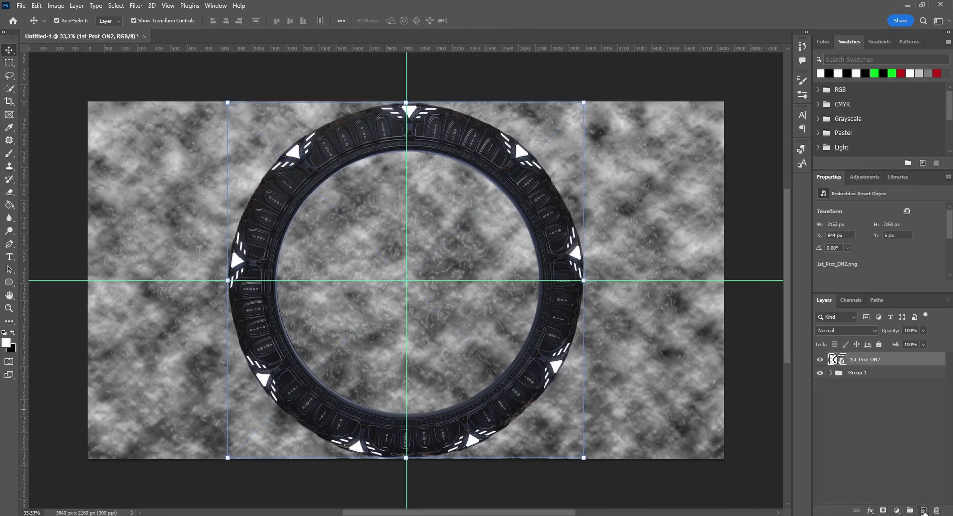
click(923, 511)
drag(863, 361, 865, 378)
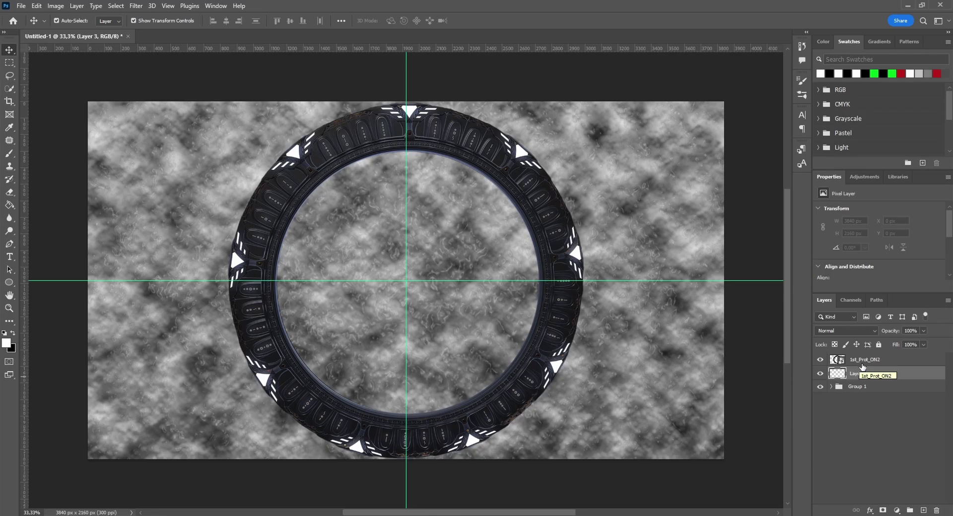
click(862, 362)
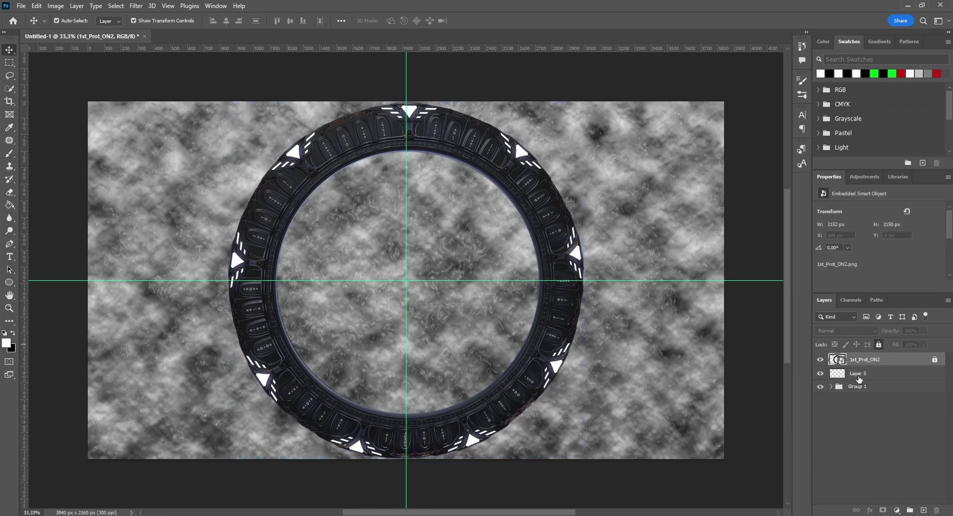
click(859, 375)
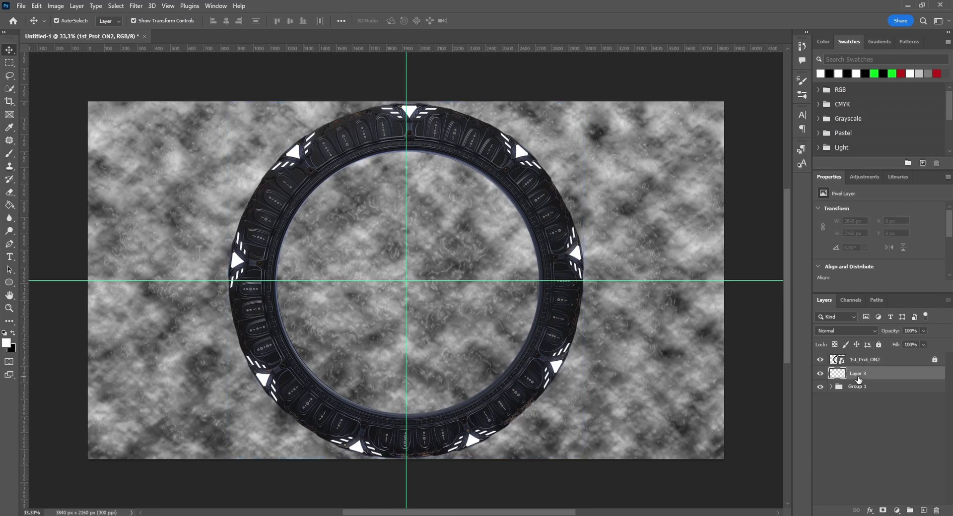
- Draw a large white ellipse and position it inside the ring's opening
click(8, 283)
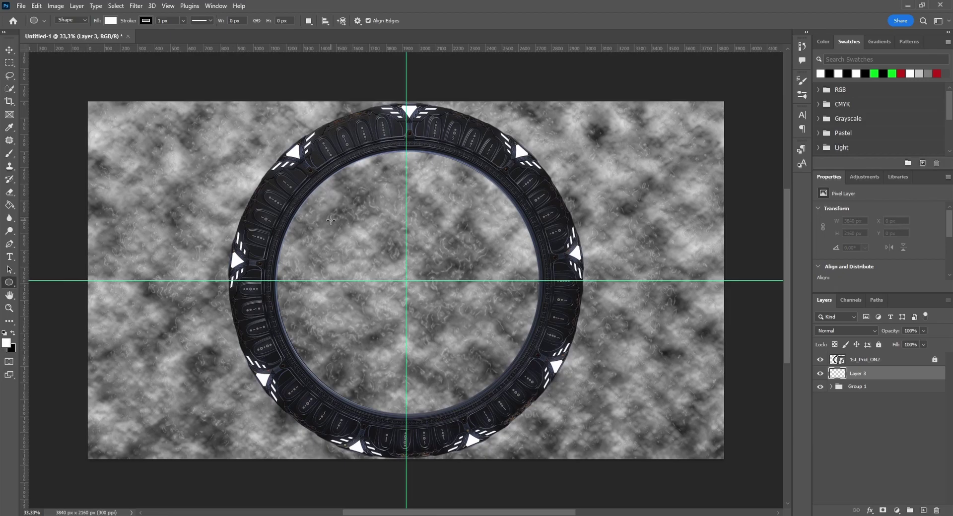
mouse_move(331, 220)
mouse_down()
mouse_move(631, 510)
mouse_move(609, 421)
mouse_up()
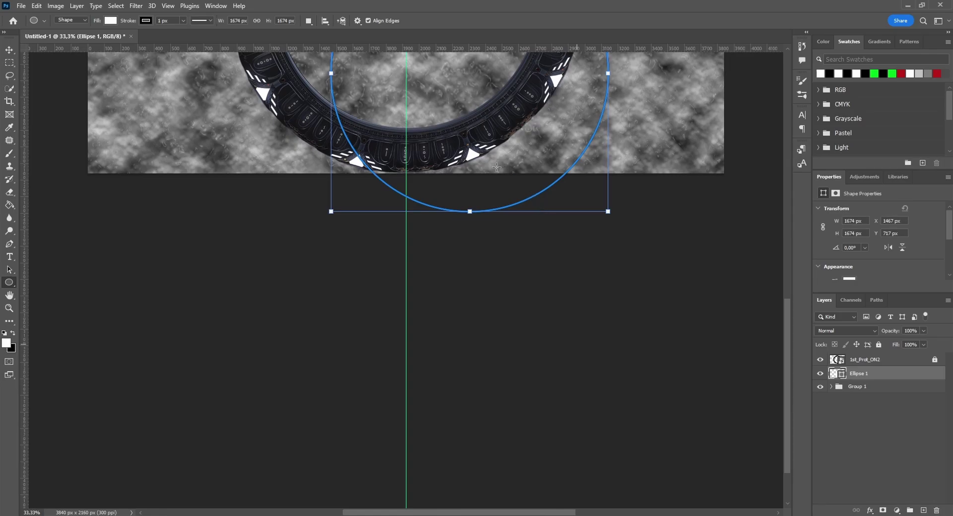
scroll(561, 253, up, 5)
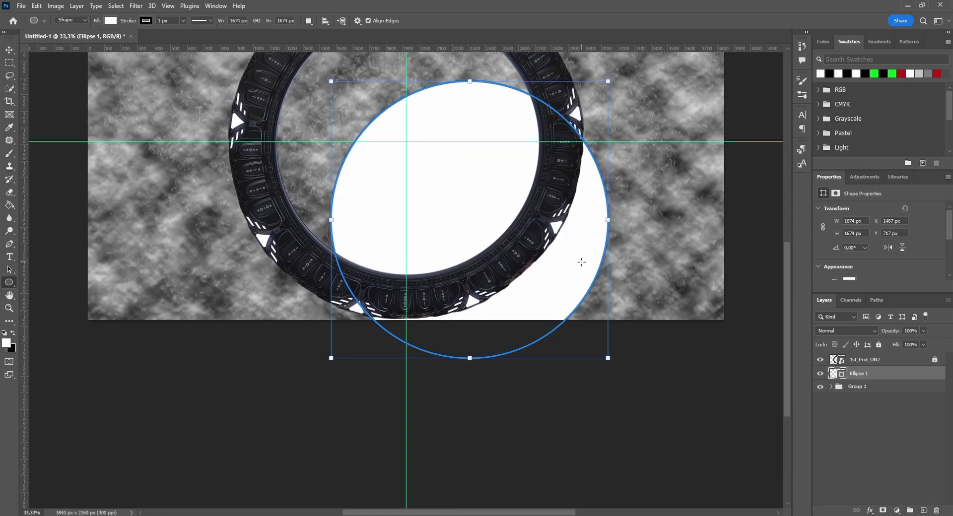
scroll(580, 262, up, 4)
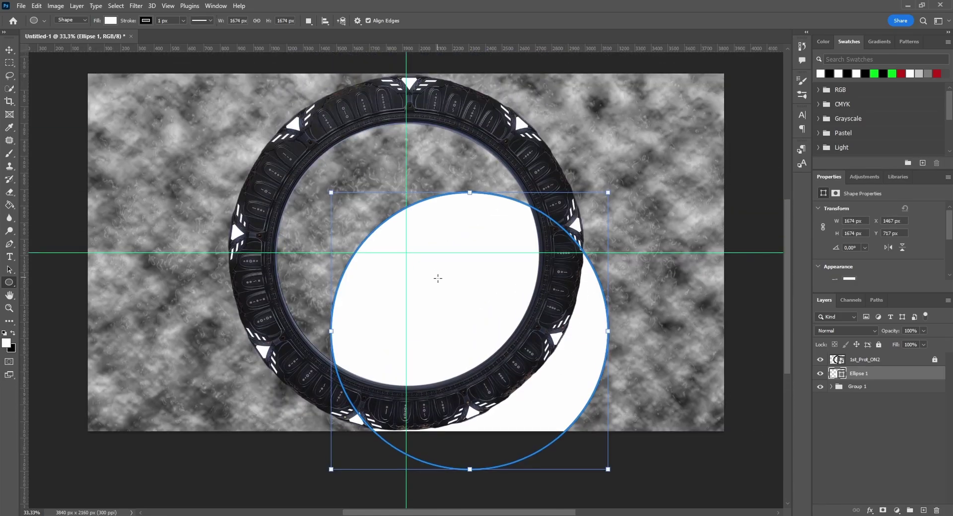
key(v)
mouse_move(464, 292)
mouse_down()
mouse_move(408, 228)
mouse_move(423, 243)
mouse_up()
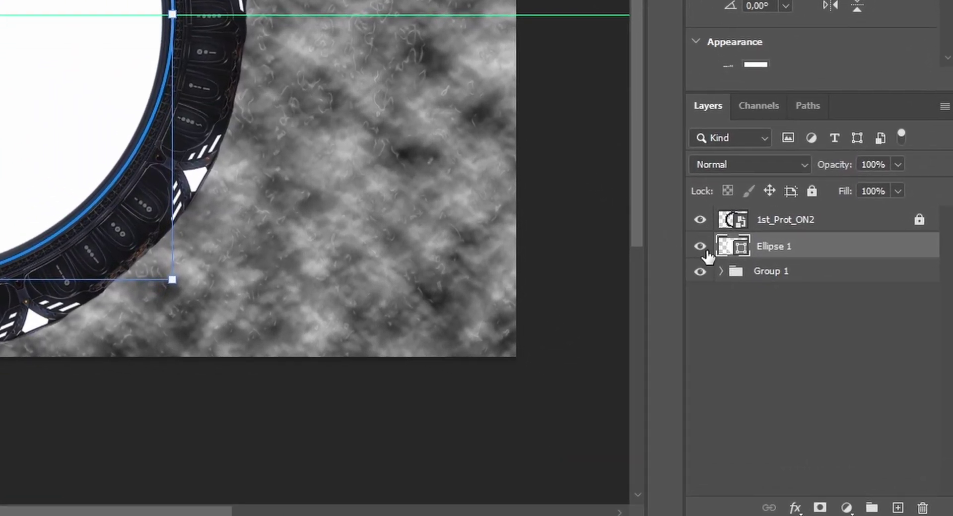
- Turn the ellipse outline into a layer mask on Group 1, then delete Ellipse 1
ctrl+click(730, 248)
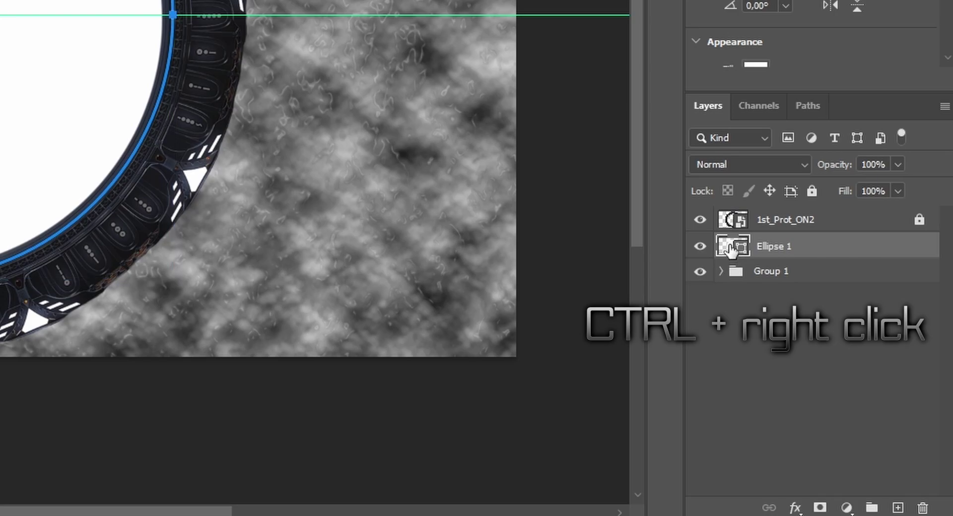
click(770, 274)
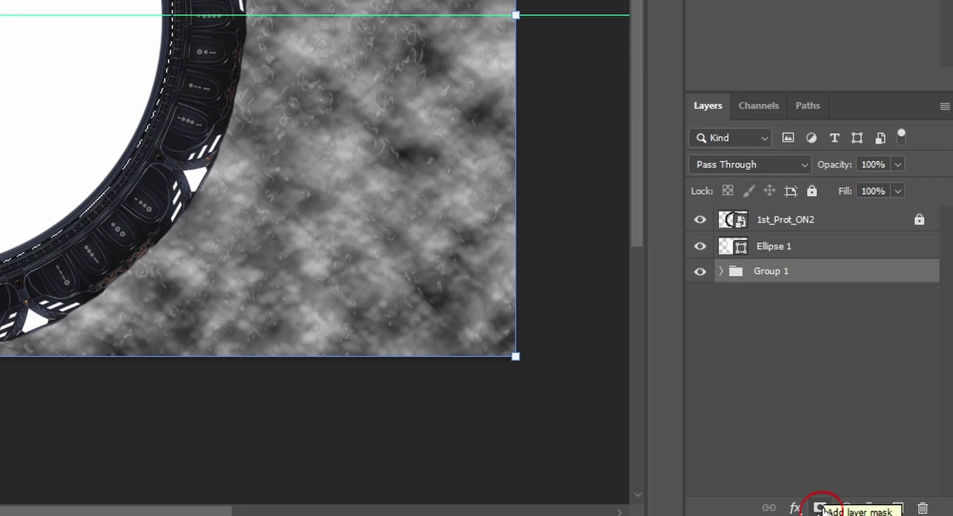
click(820, 507)
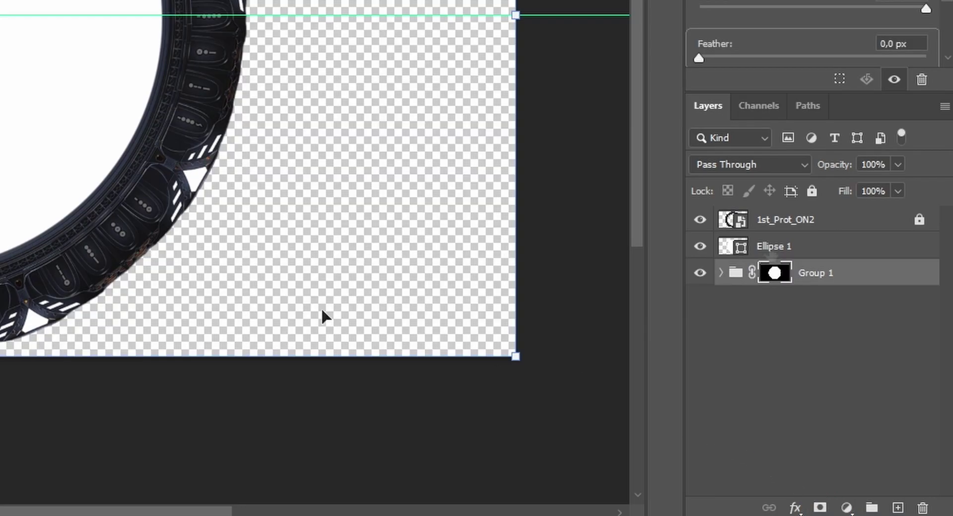
click(808, 251)
key(Delete)
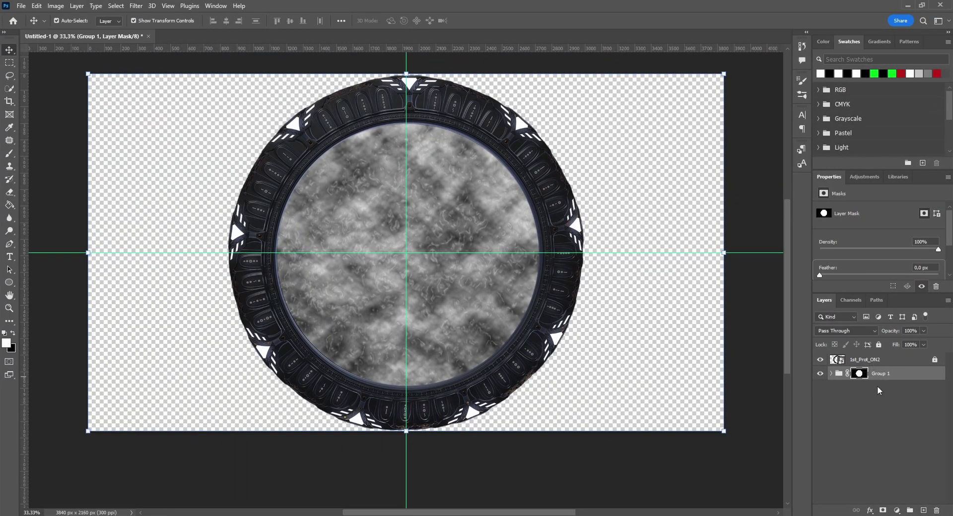
click(924, 510)
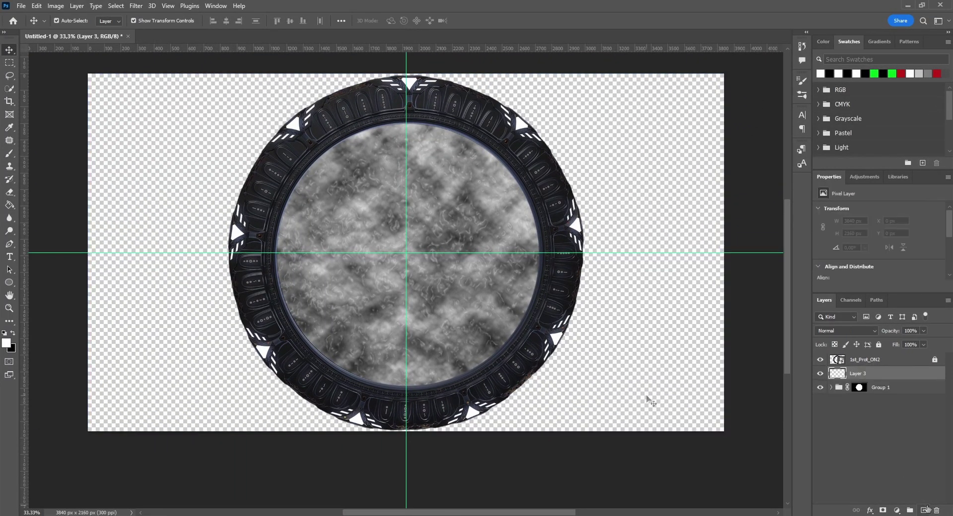
- Fill Layer 3 with black and mask it to Group 1's circular mask selection
key(ctrl+BackSpace)
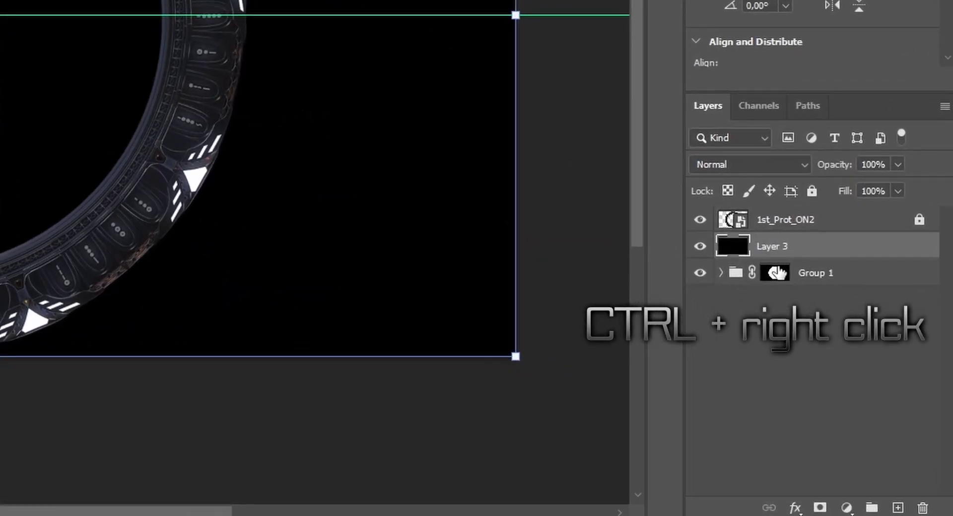
ctrl+click(859, 387)
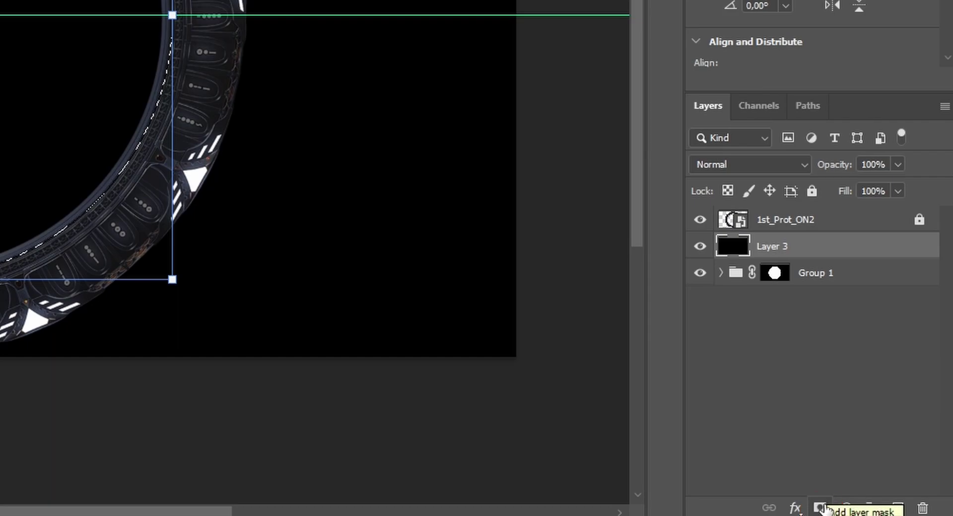
click(820, 508)
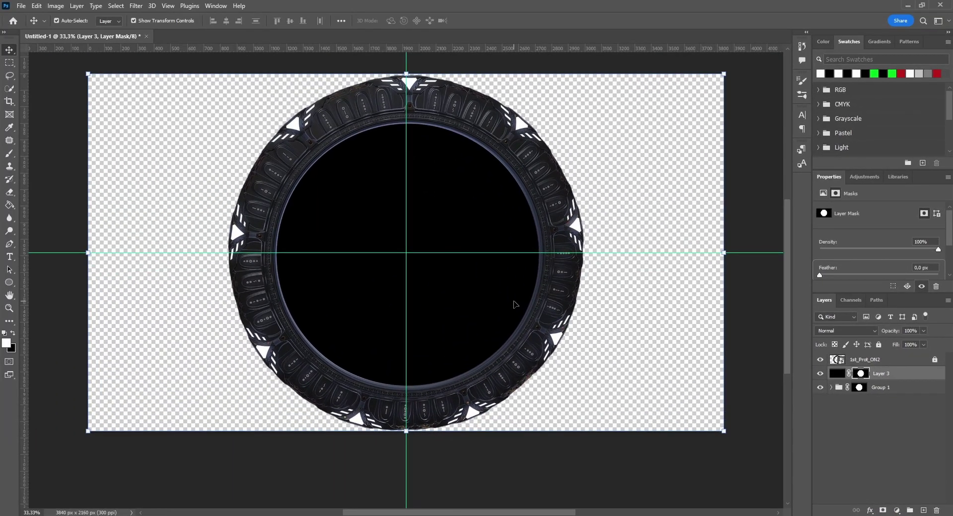
- Set the soft brush size to 1350 px
key(b)
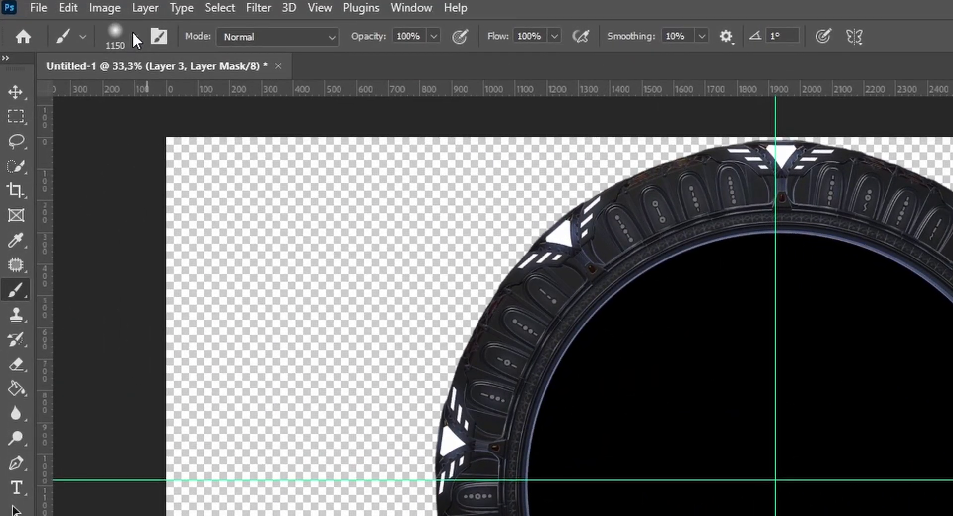
click(133, 34)
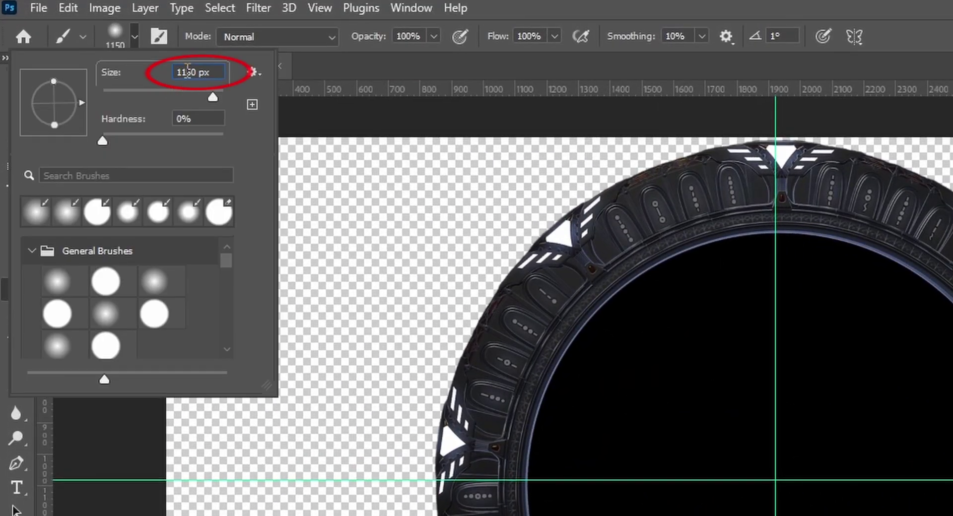
text(1350)
key(Return)
click(134, 38)
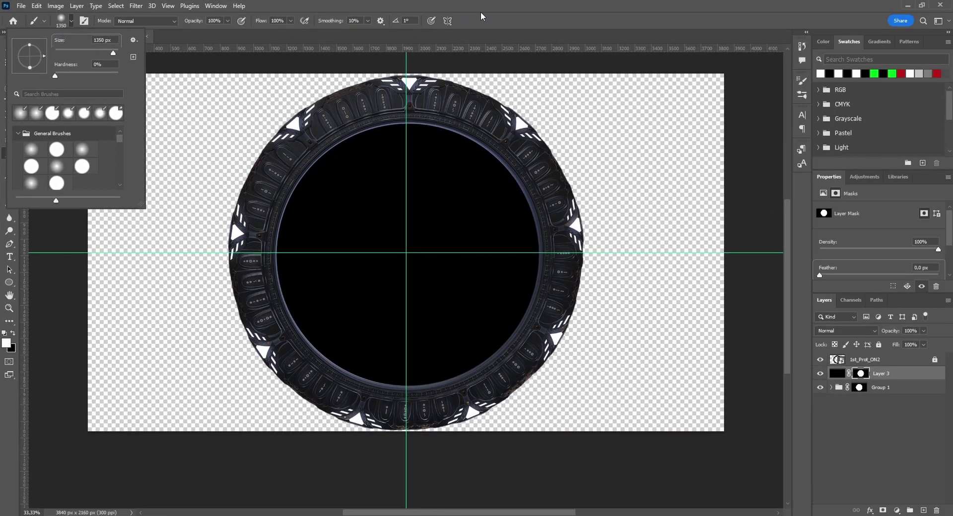
click(473, 126)
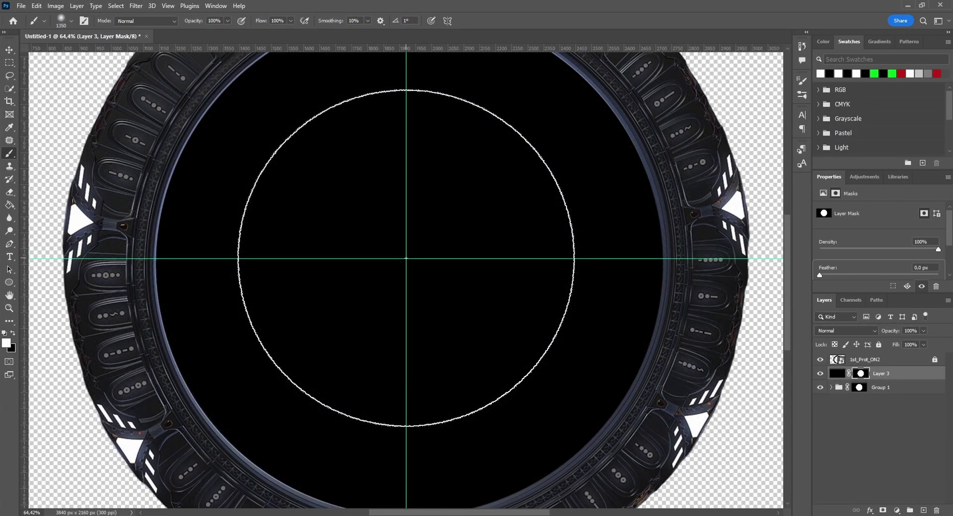
- Paint black on the mask's centre to reveal the clouds, then resize the brush to 1150 px
key(x)
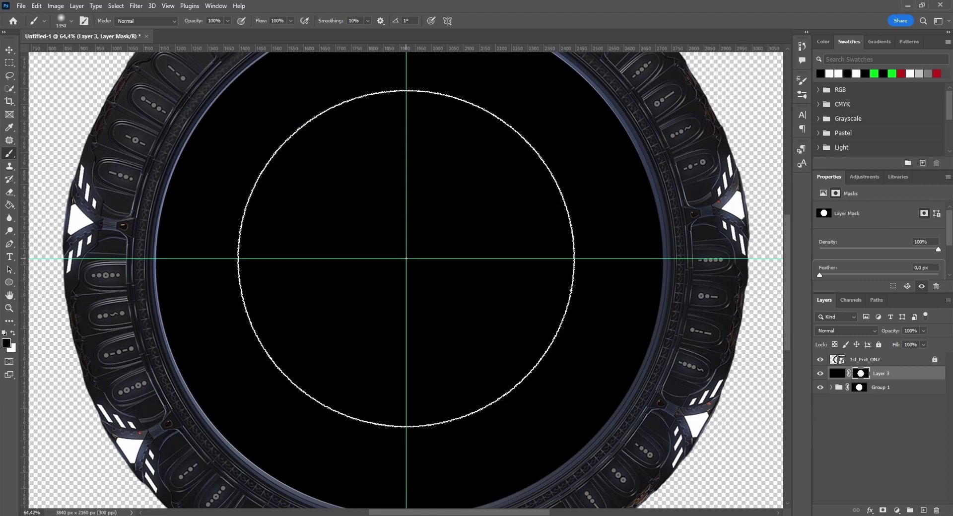
click(406, 258)
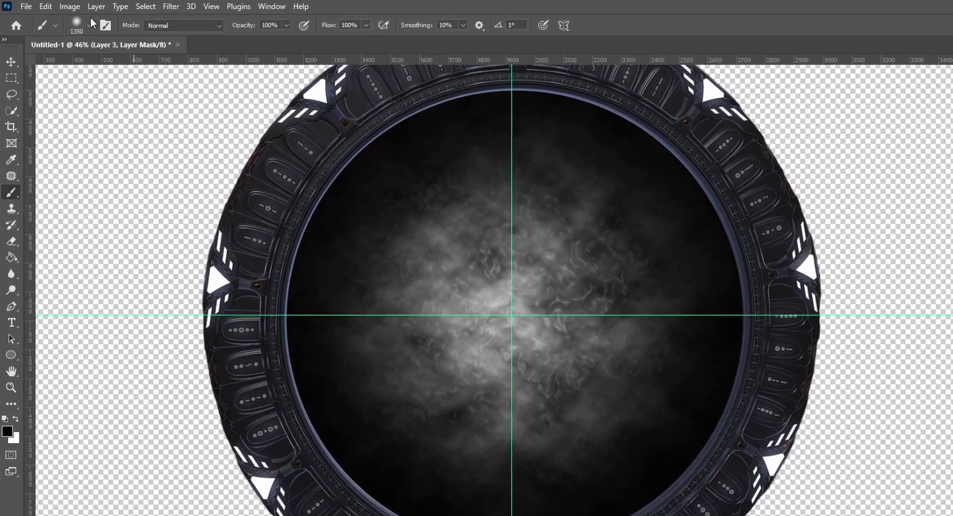
click(70, 22)
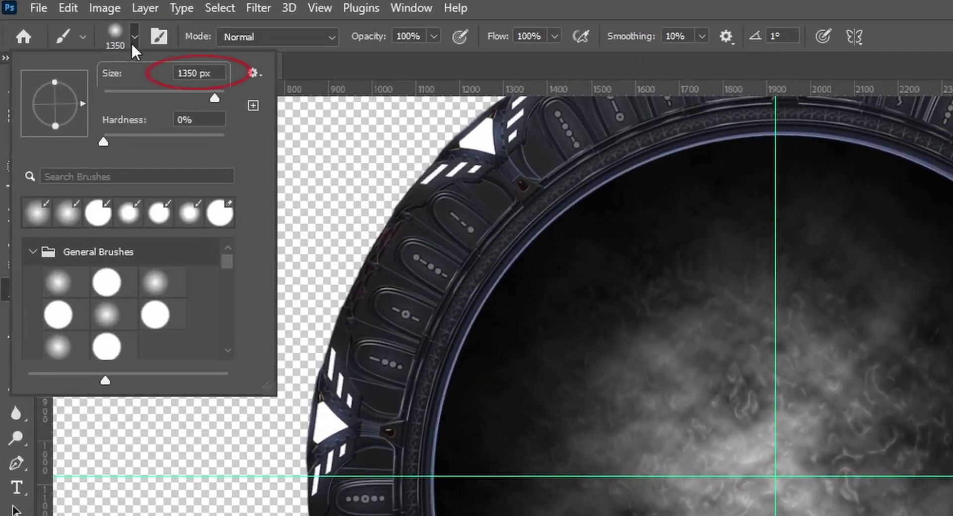
key(BackSpace)
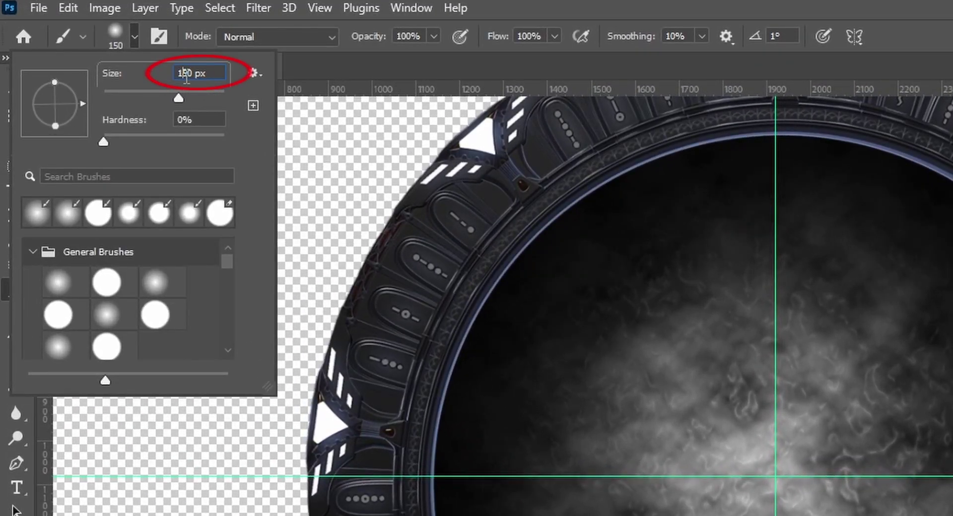
text(1)
key(Return)
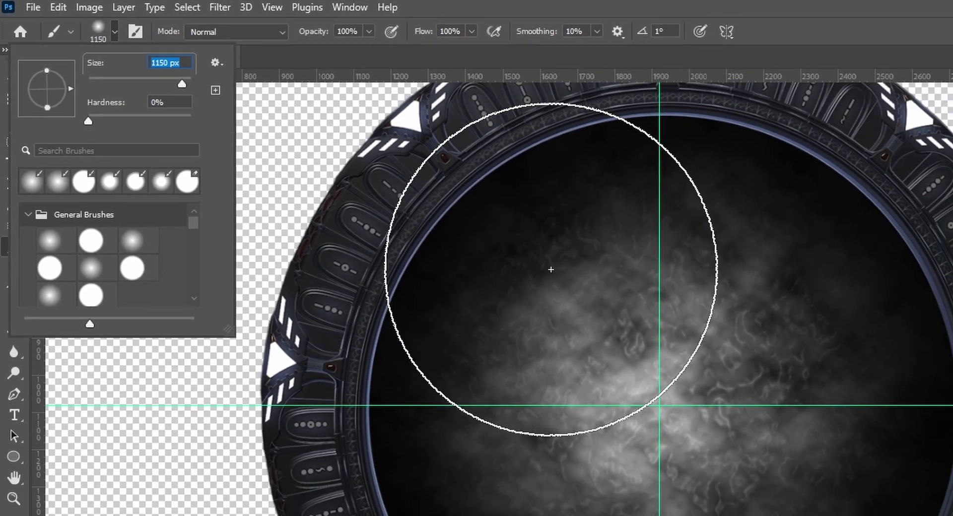
key(Return)
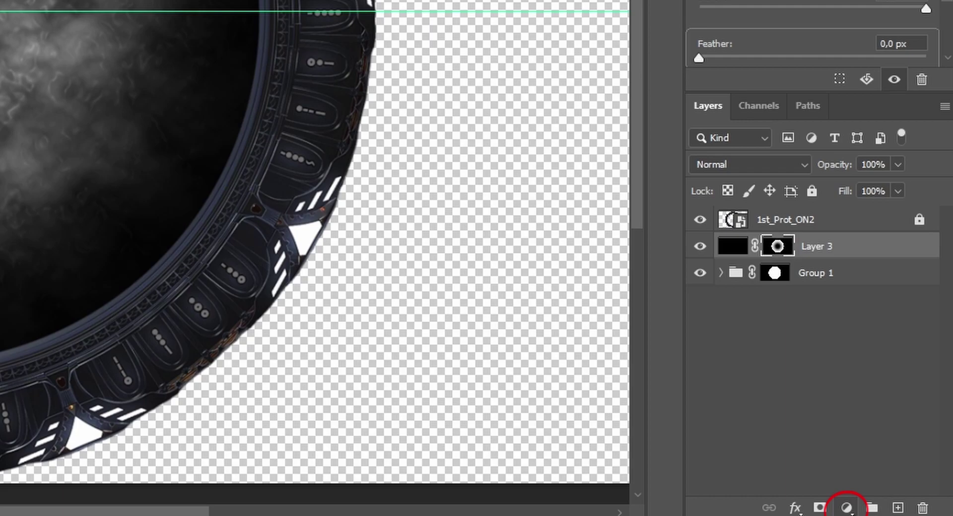
- Add a Hue/Saturation adjustment layer with Colorize on, Saturation 20 and Hue 215
click(847, 508)
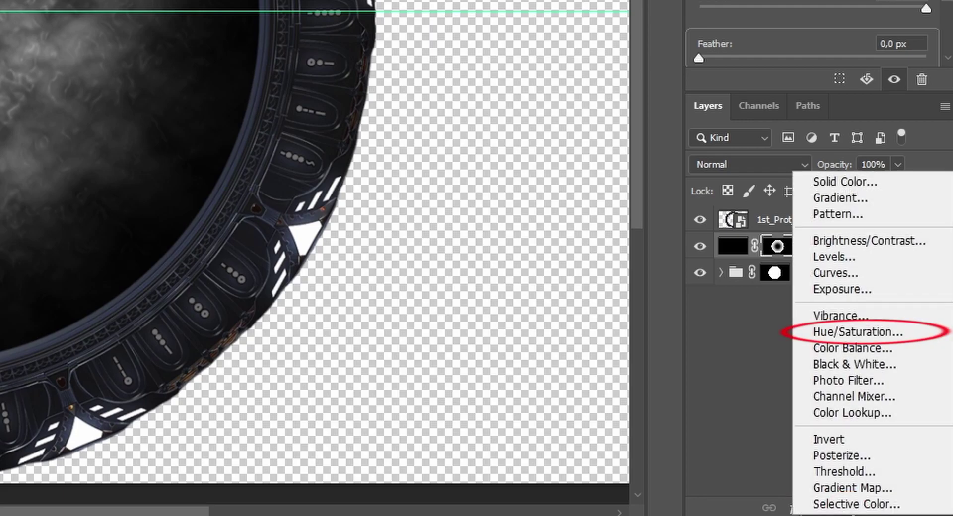
click(876, 339)
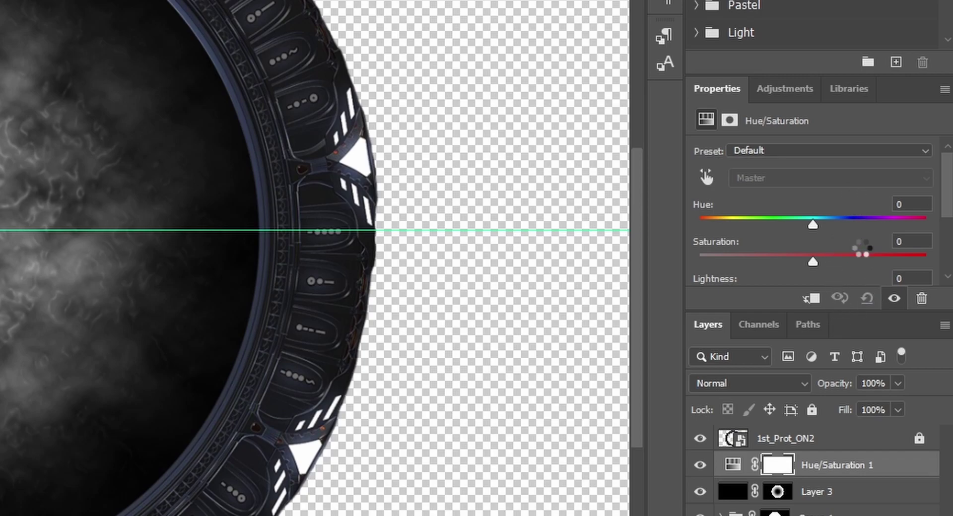
scroll(863, 248, down, 1)
scroll(863, 263, down, 1)
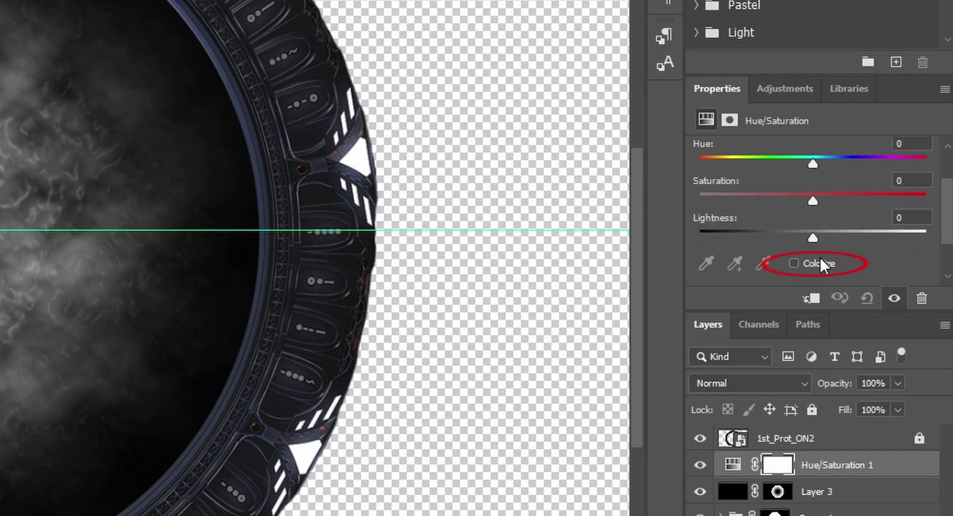
click(793, 264)
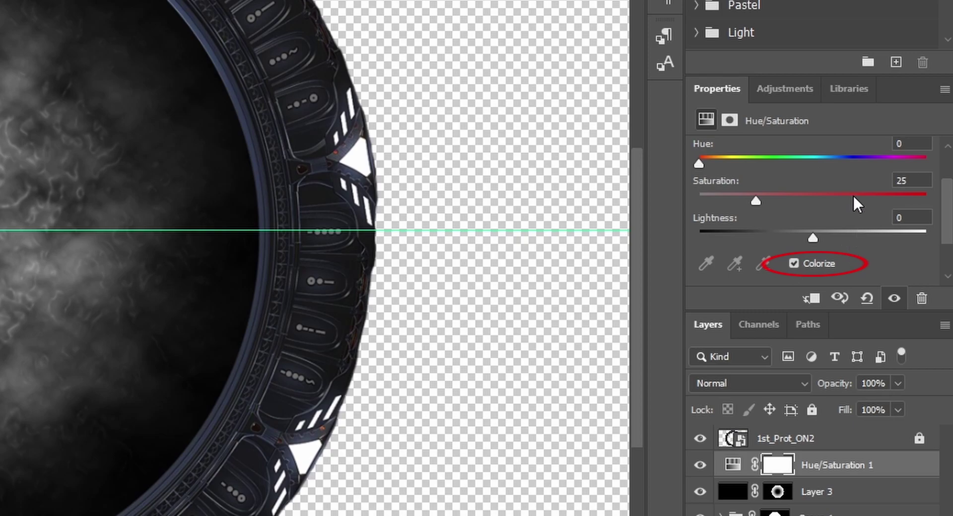
scroll(901, 177, up, 1)
click(918, 195)
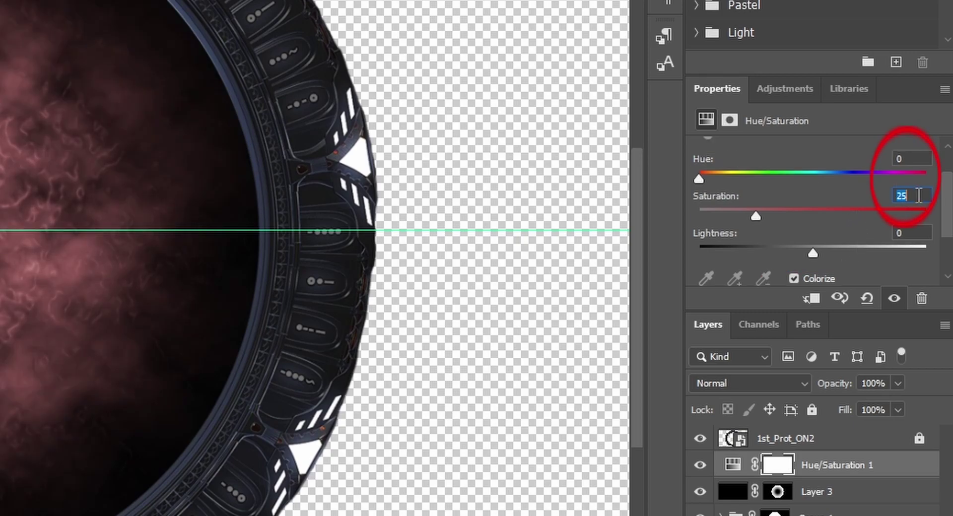
text(20)
click(914, 155)
text(2)
text(15)
key(Return)
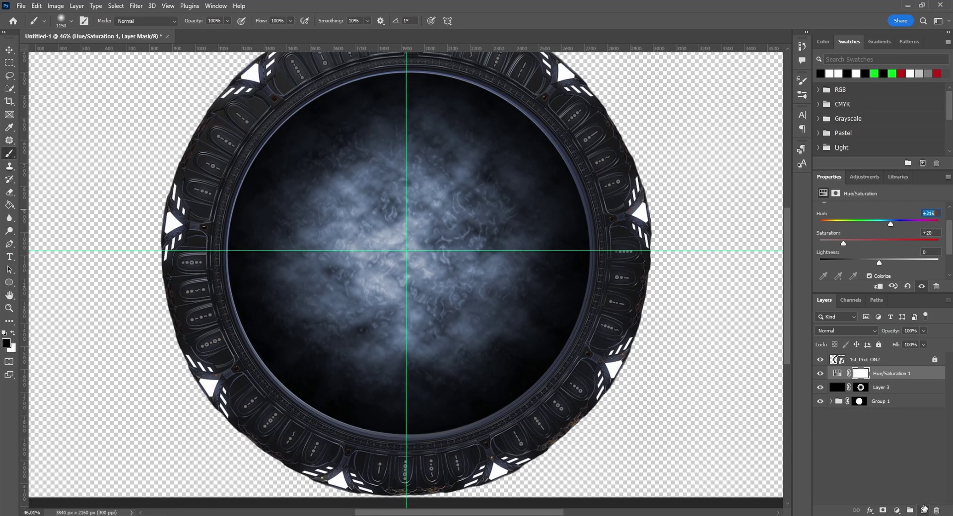
- On a new Layer 4, brush a single soft white dab at the portal centre
click(925, 509)
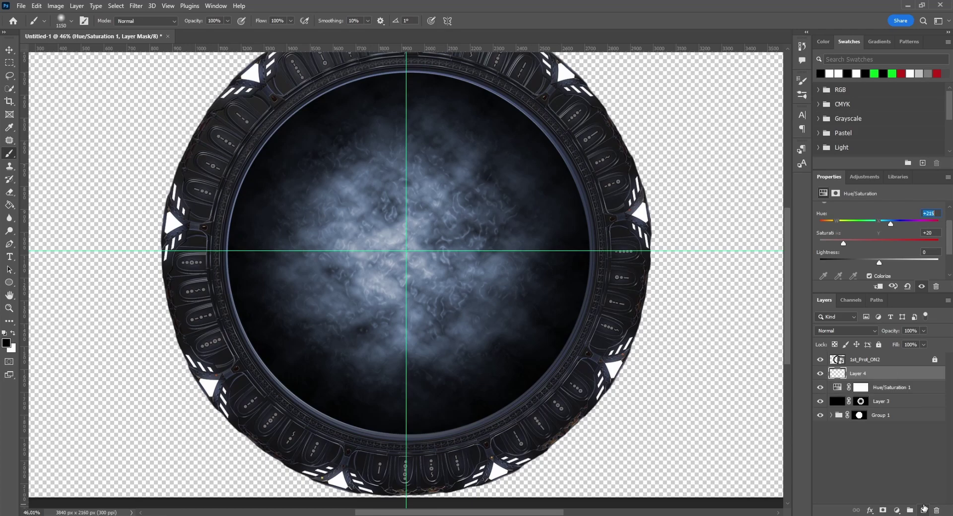
key(x)
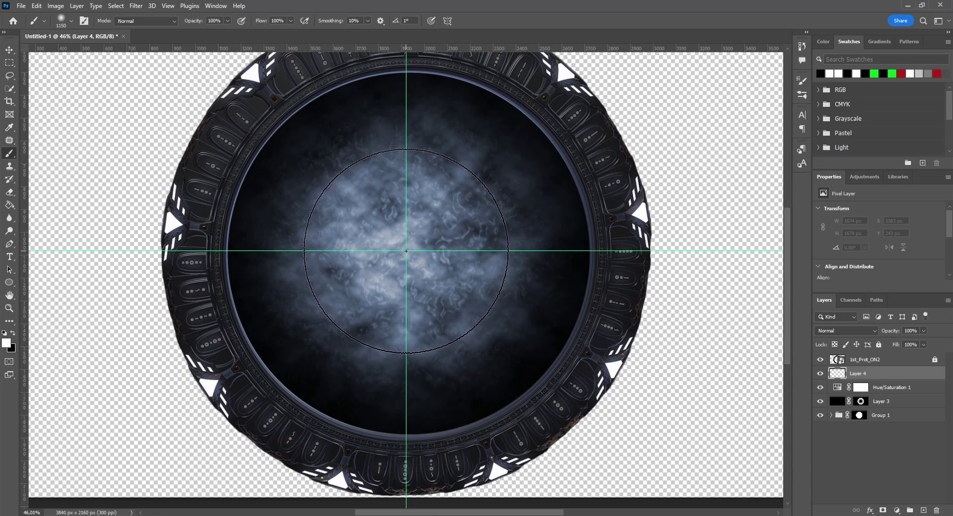
click(406, 251)
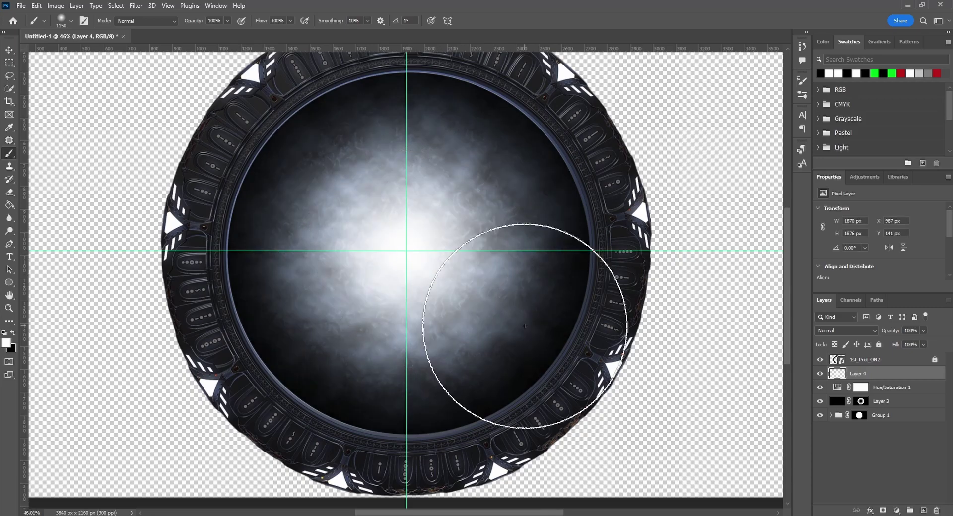
key(v)
scroll(521, 318, down, 3)
scroll(715, 329, up, 2)
click(715, 328)
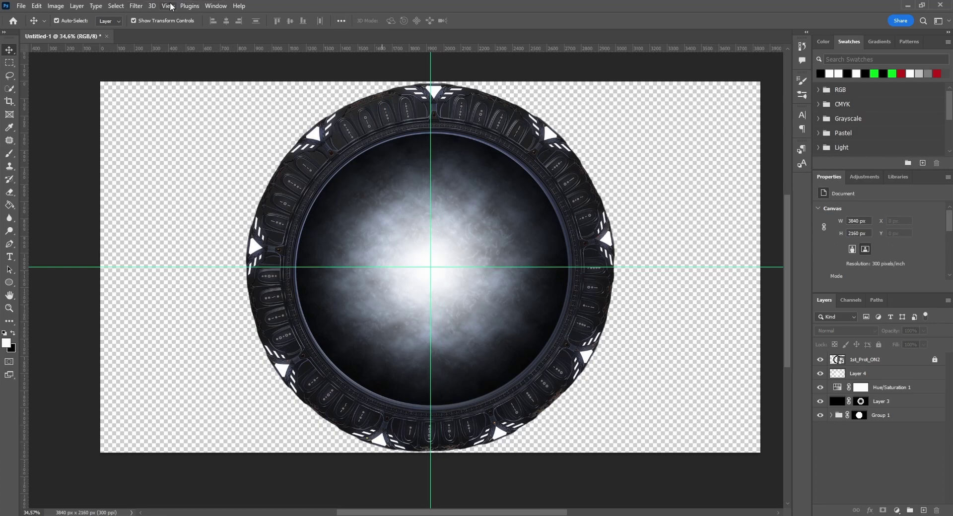
- Clear all guides from the canvas via View > Guides > Clear Guides
click(169, 6)
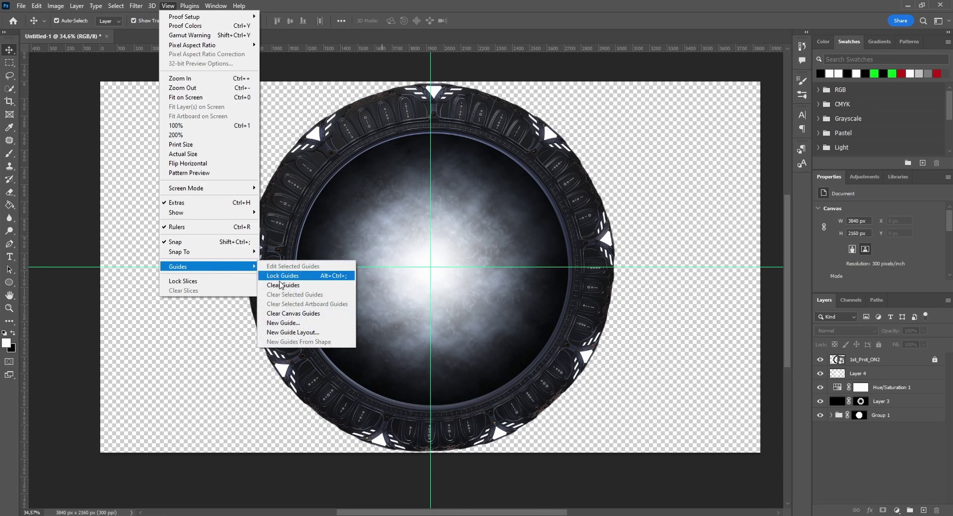
click(283, 285)
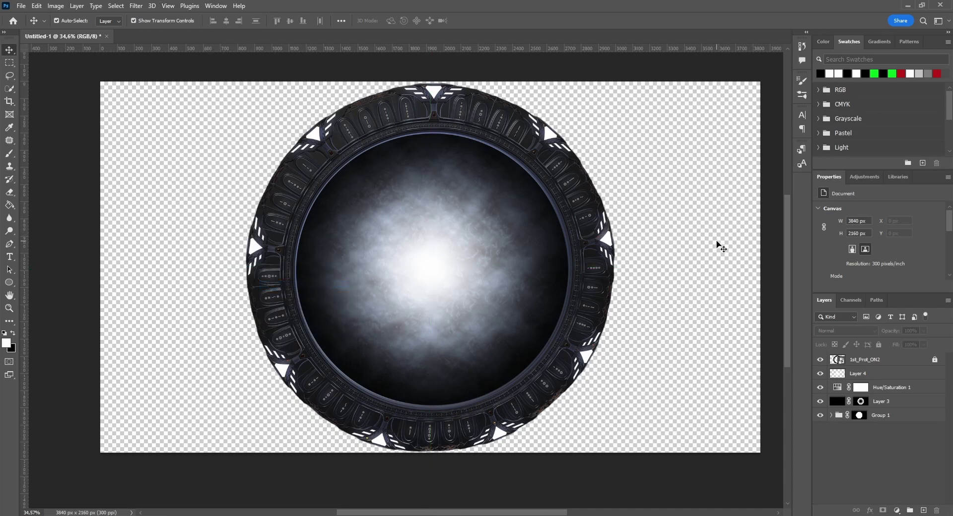
scroll(721, 245, up, 1)
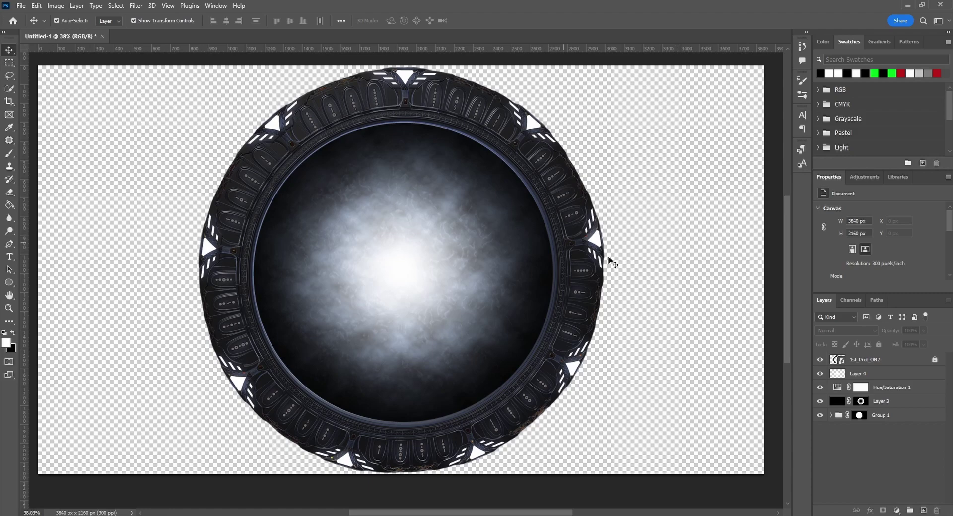